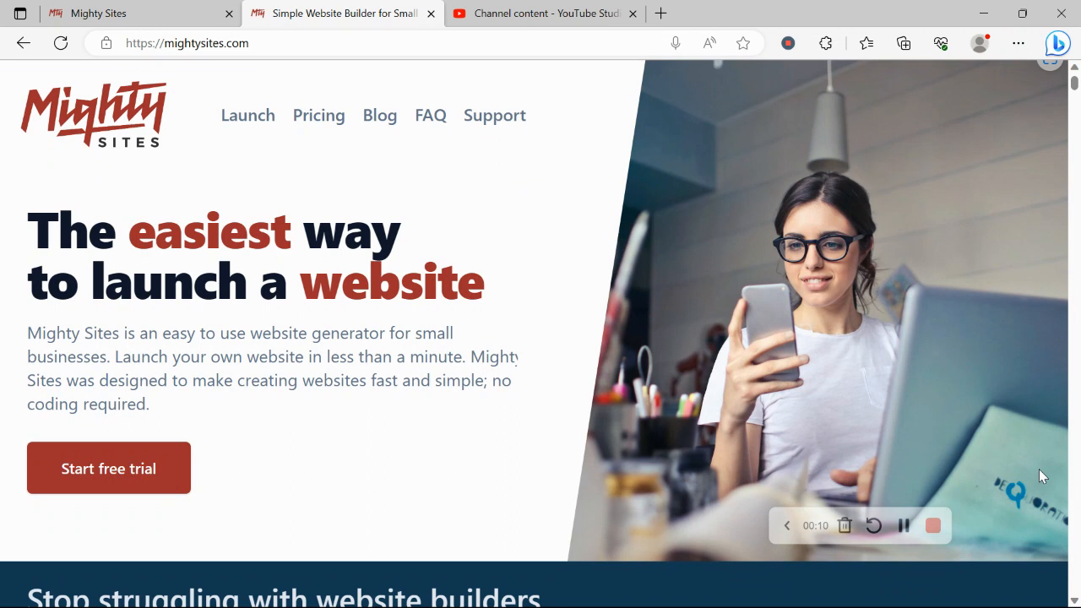
Step: Scroll down the mightysites.com homepage through the features and blog sections
scroll(1040, 472, down, 2)
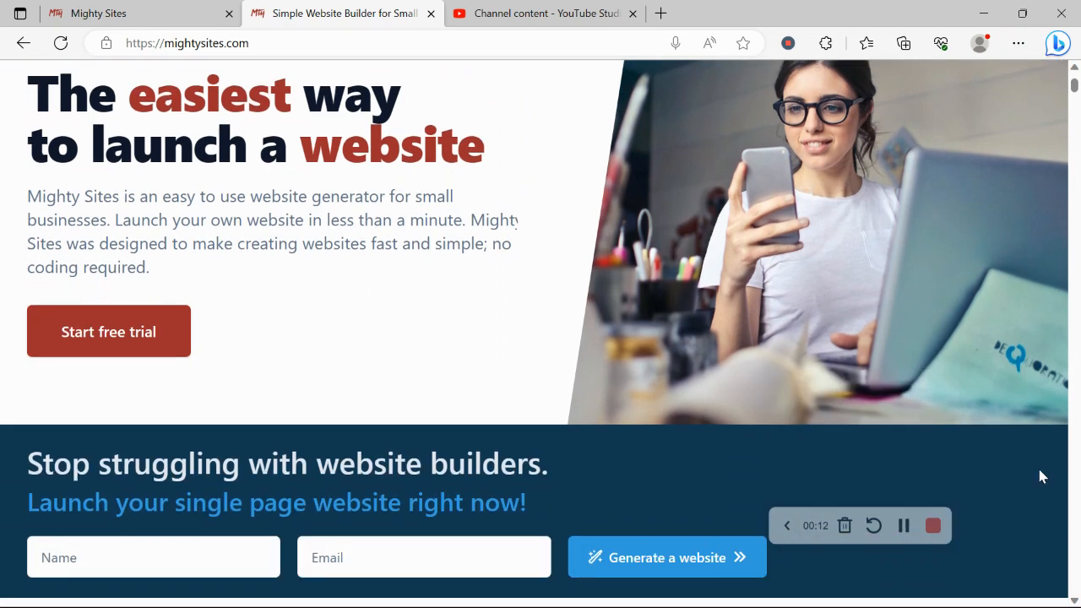
scroll(1040, 476, down, 1)
scroll(1041, 478, down, 5)
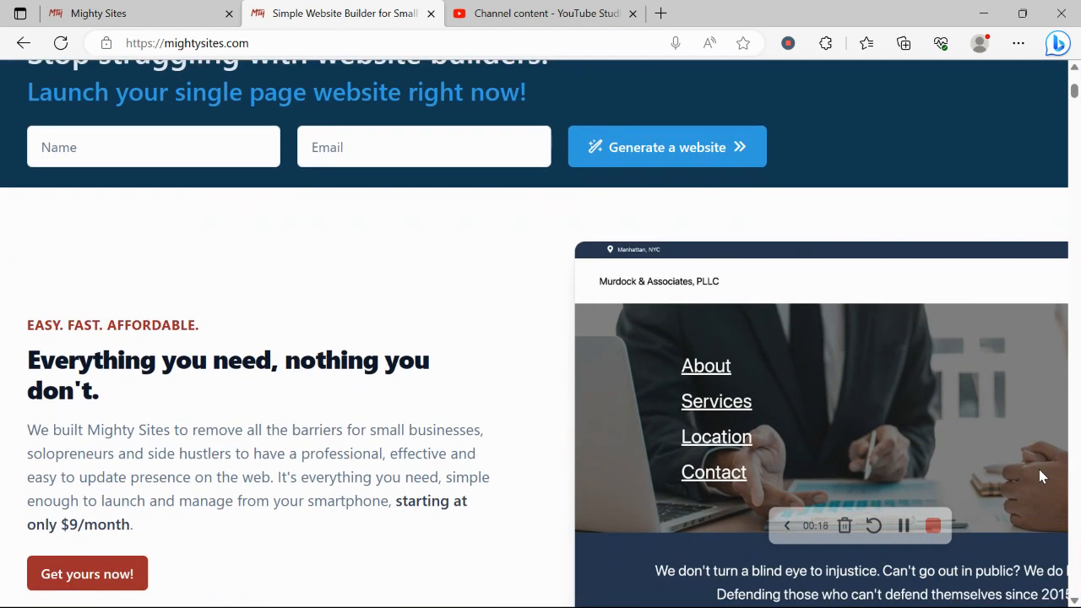
scroll(1040, 476, down, 1)
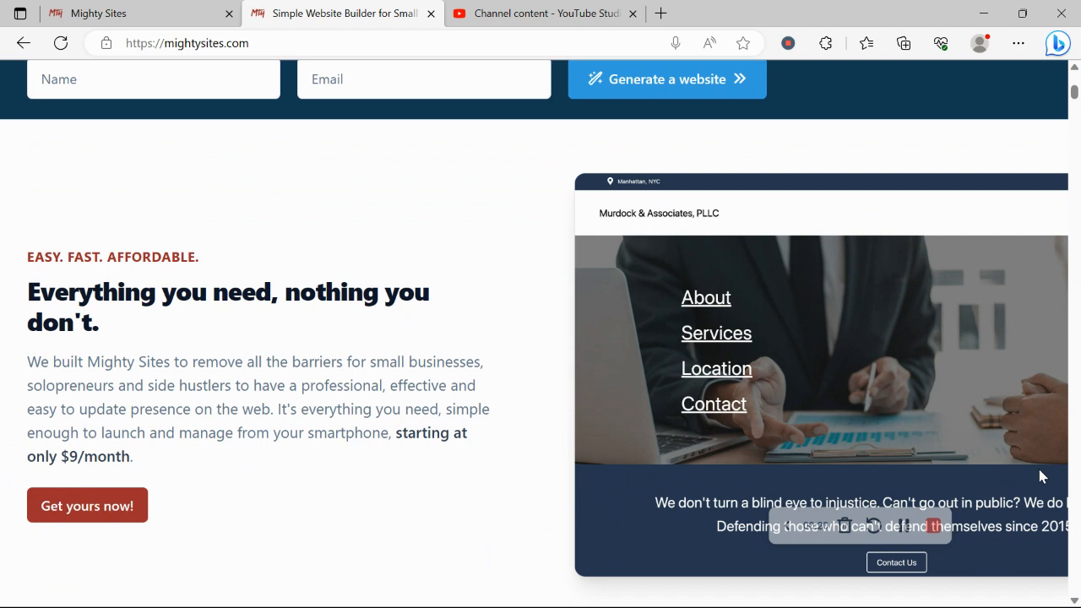
scroll(1042, 478, down, 2)
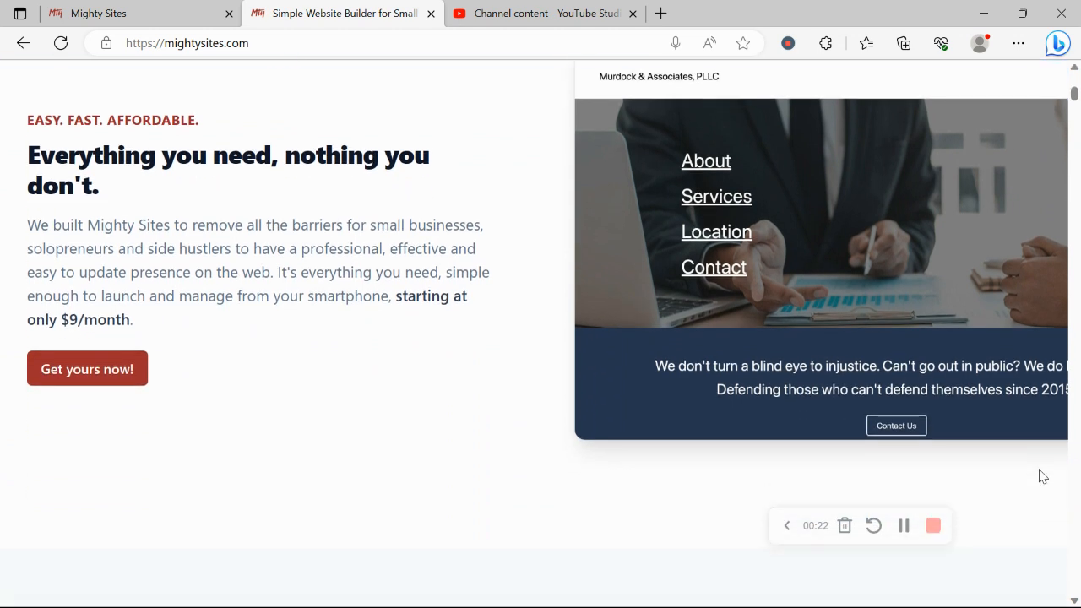
scroll(1043, 477, down, 1)
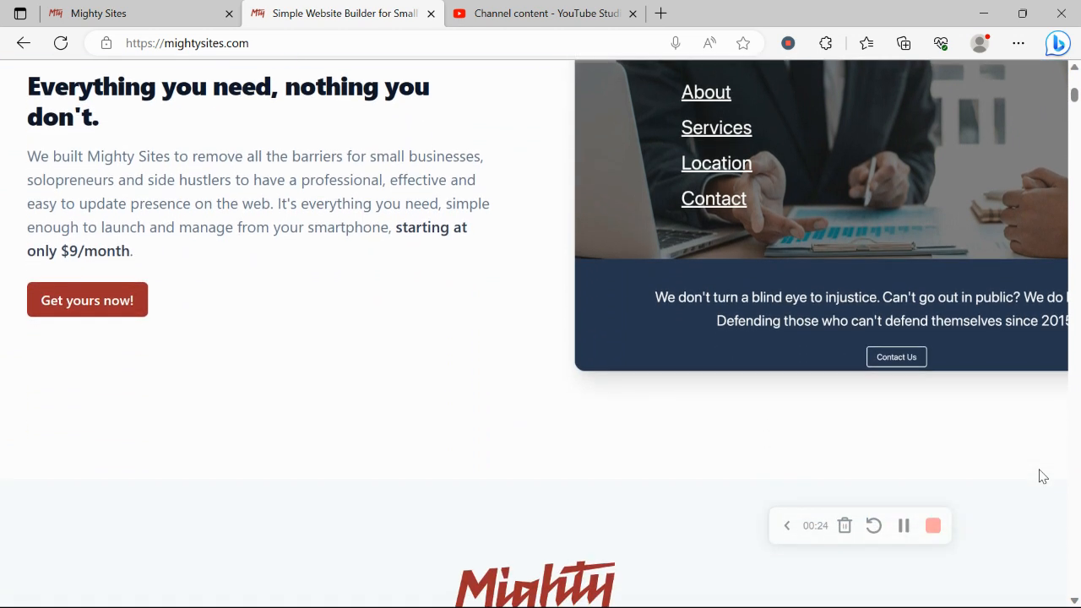
scroll(1042, 476, down, 2)
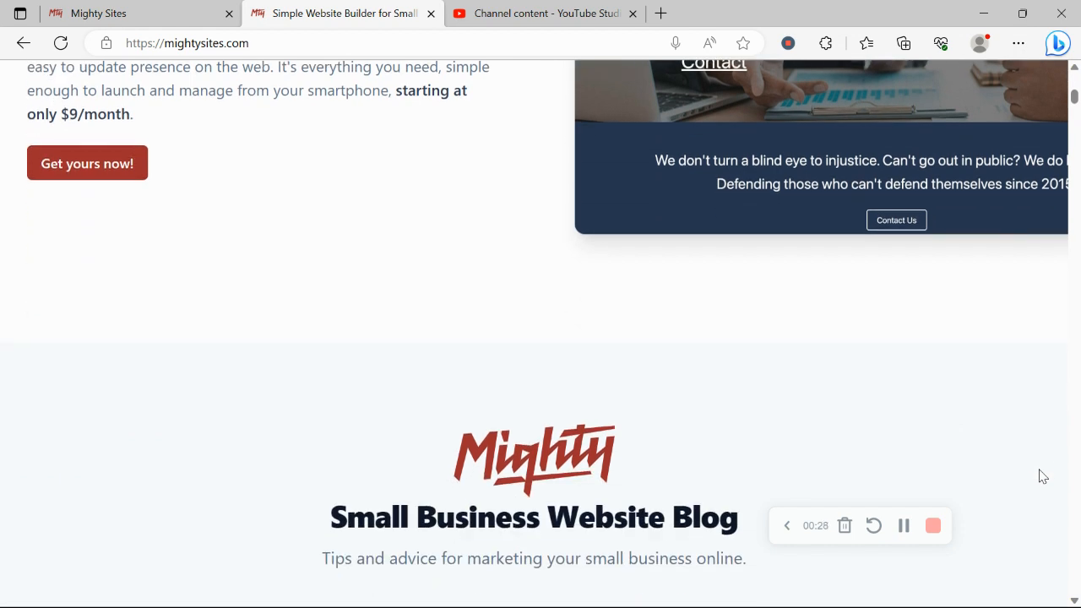
scroll(1043, 476, down, 7)
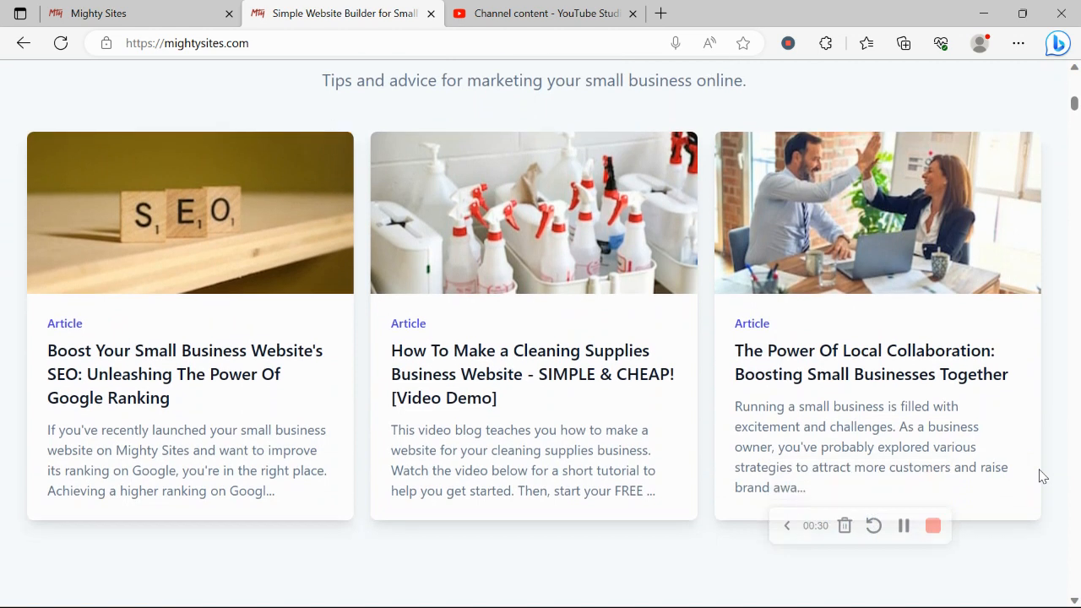
scroll(1042, 477, down, 6)
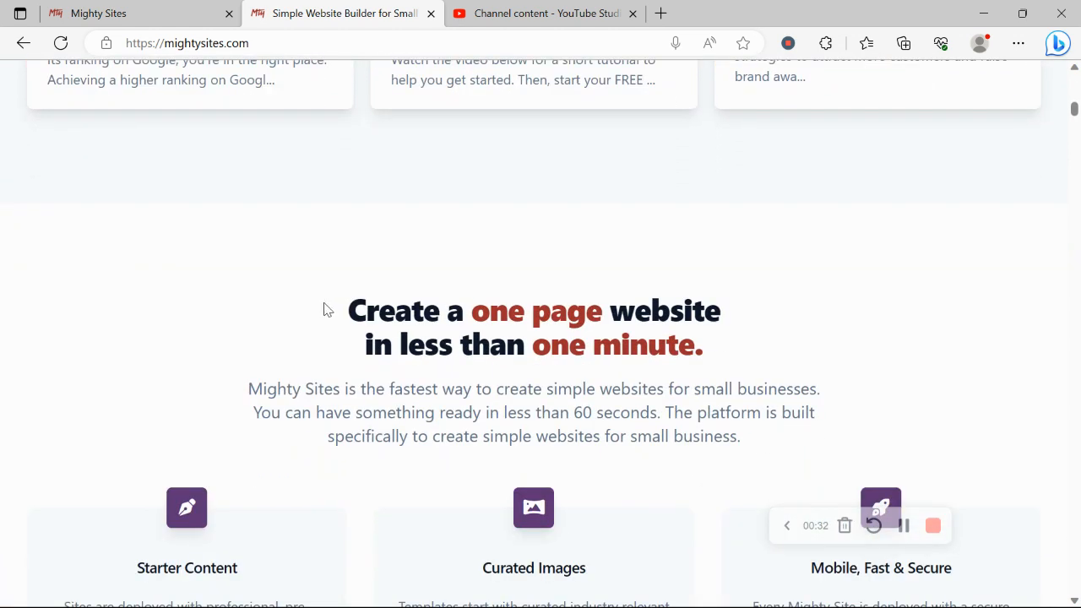
Step: Look over the market templates section, then switch to the site-creation tab
drag(324, 309, 816, 347)
click(780, 380)
scroll(780, 382, down, 8)
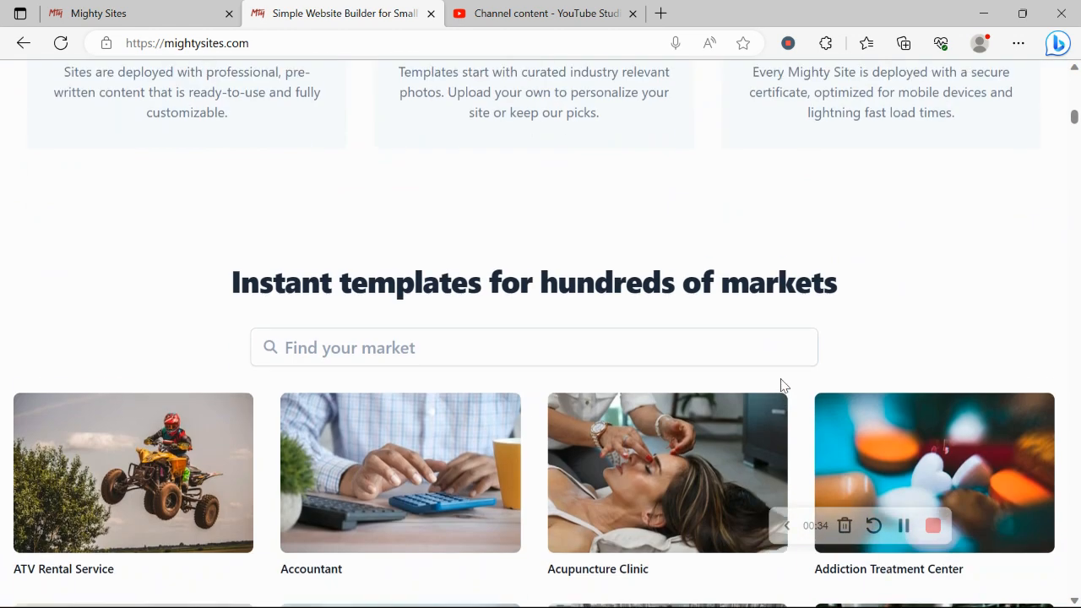
triple_click(484, 253)
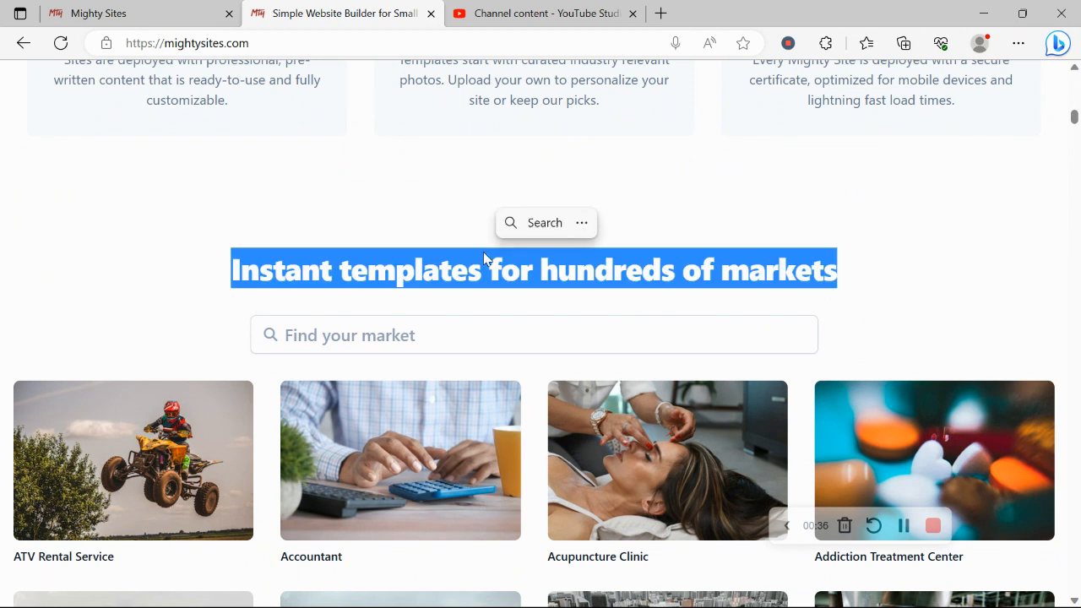
click(181, 8)
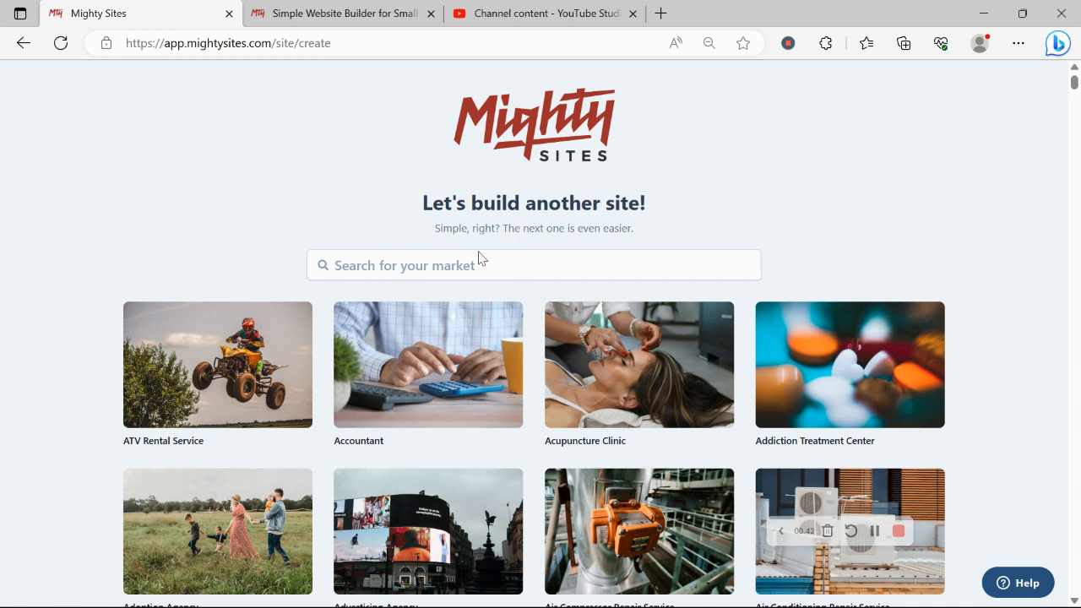
Step: Search the market templates for 'voc' and pick the Vocal Instructor template
scroll(260, 200, down, 6)
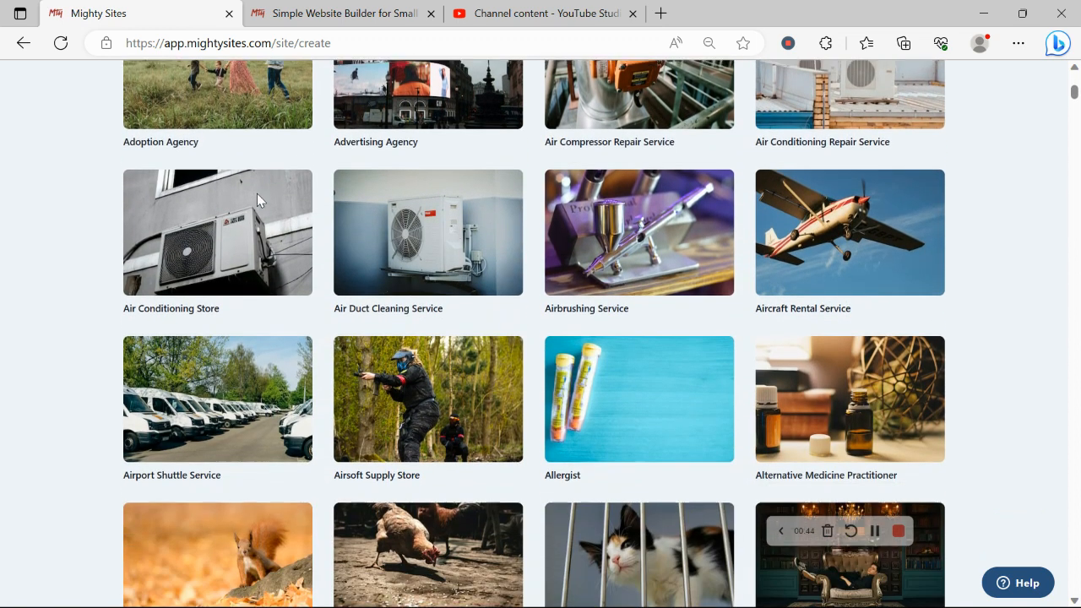
scroll(258, 200, down, 5)
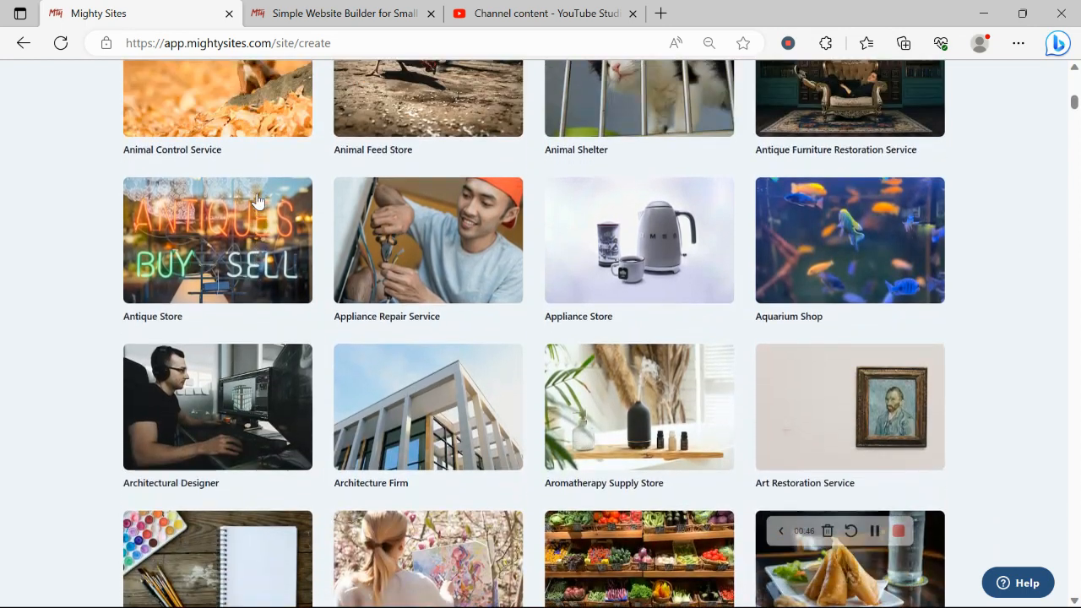
scroll(258, 201, up, 12)
click(428, 276)
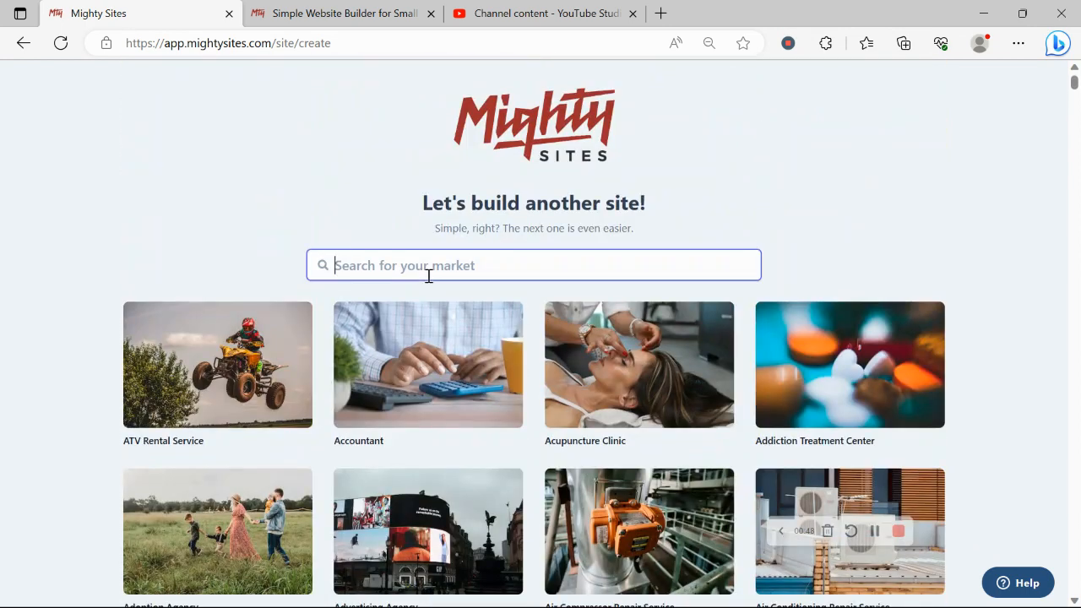
text(vocal)
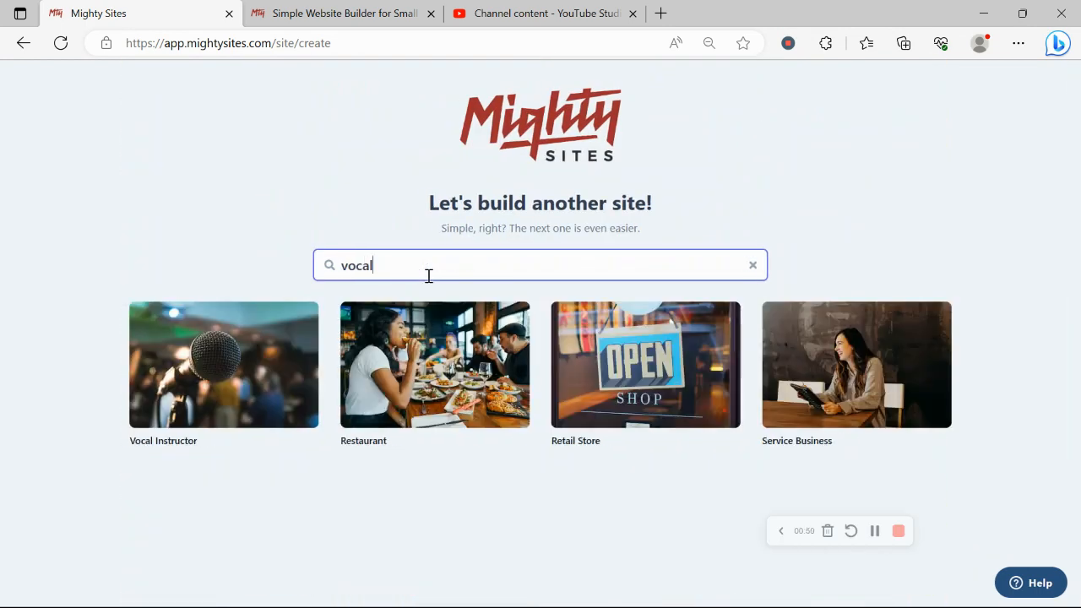
click(209, 399)
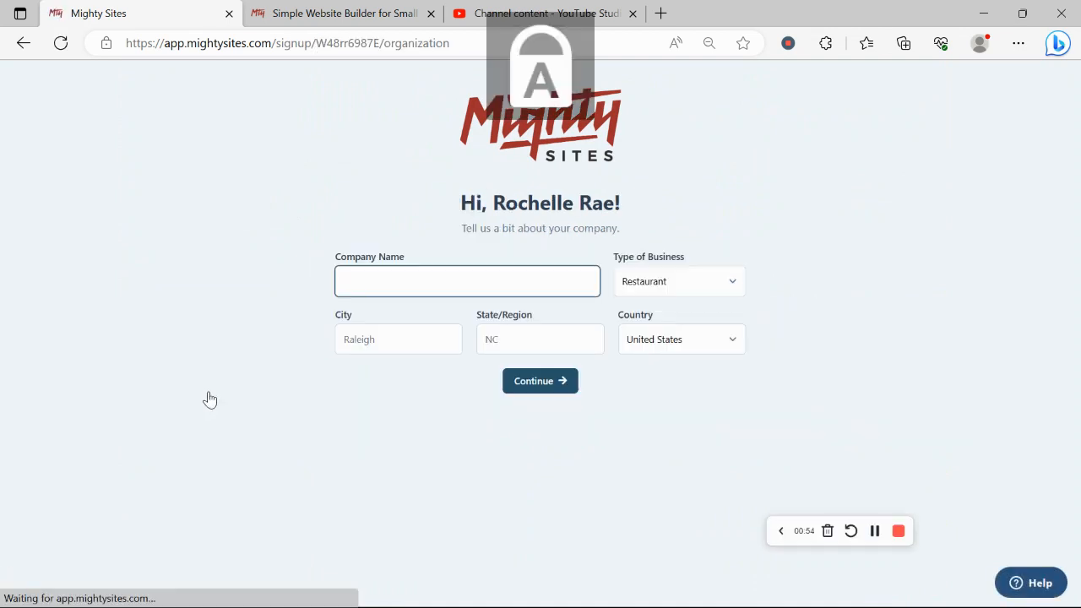
Step: Enter the vocal-lessons business name as the company name
text(Rpche)
key(BackSpace)
key(BackSpace)
key(BackSpace)
key(BackSpace)
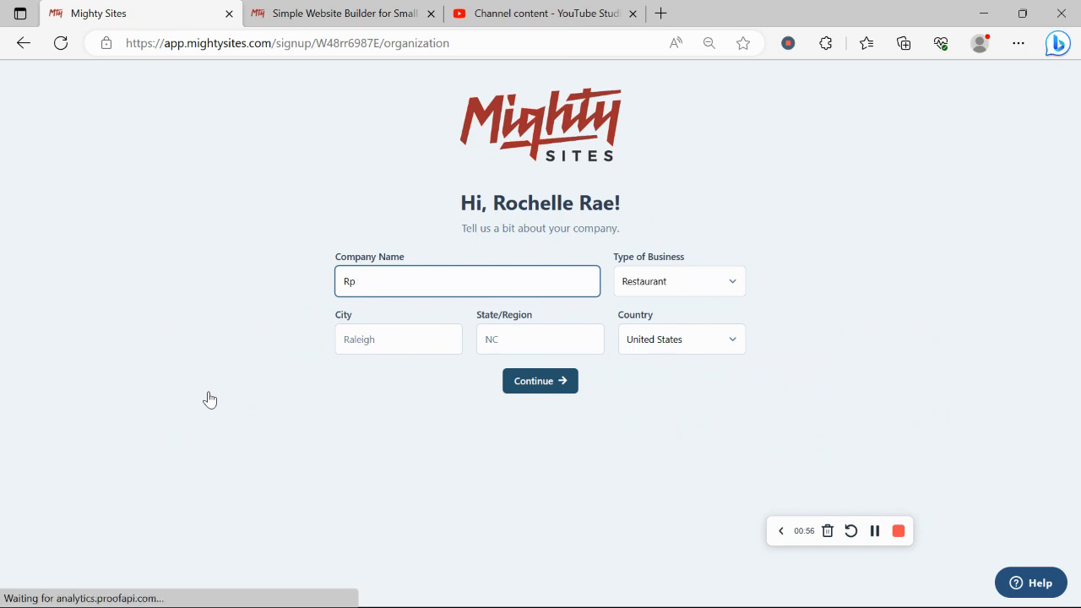
text(ochell)
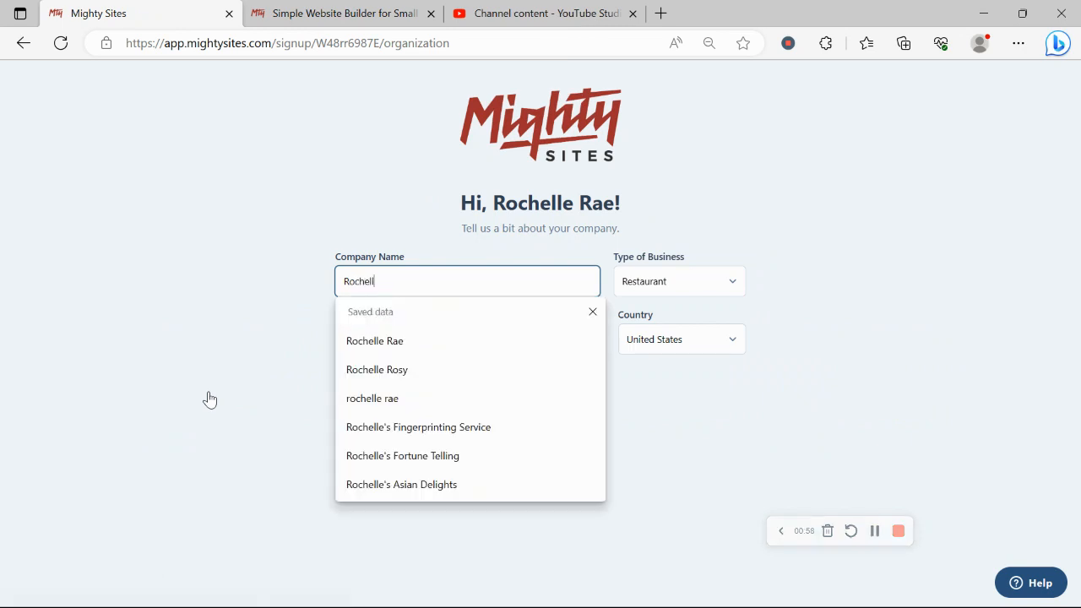
text(e's)
key(Caps_Lock)
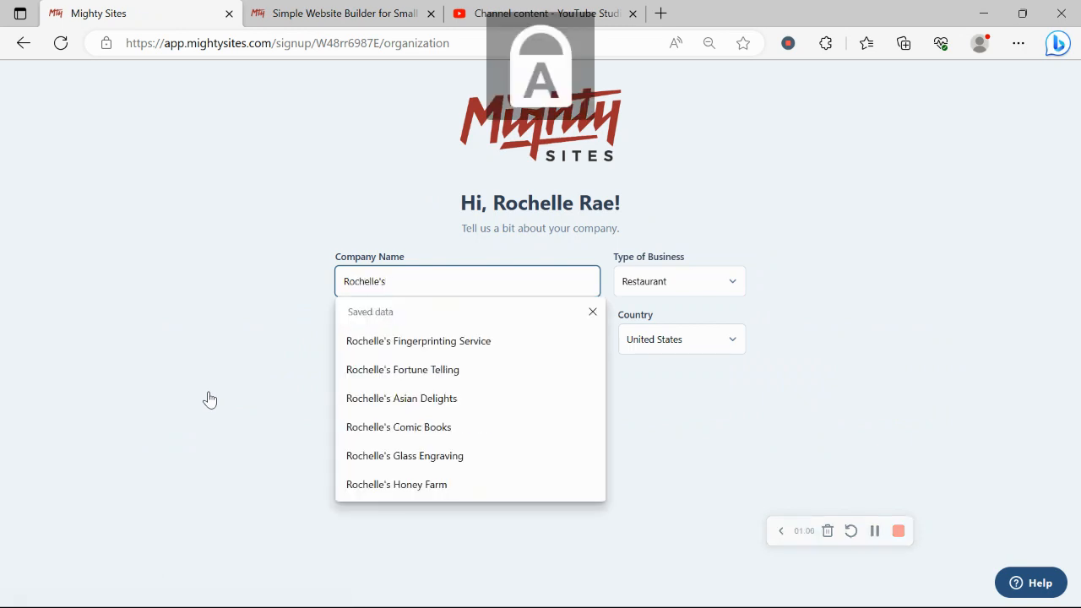
text(V)
key(Caps_Lock)
text(ocal)
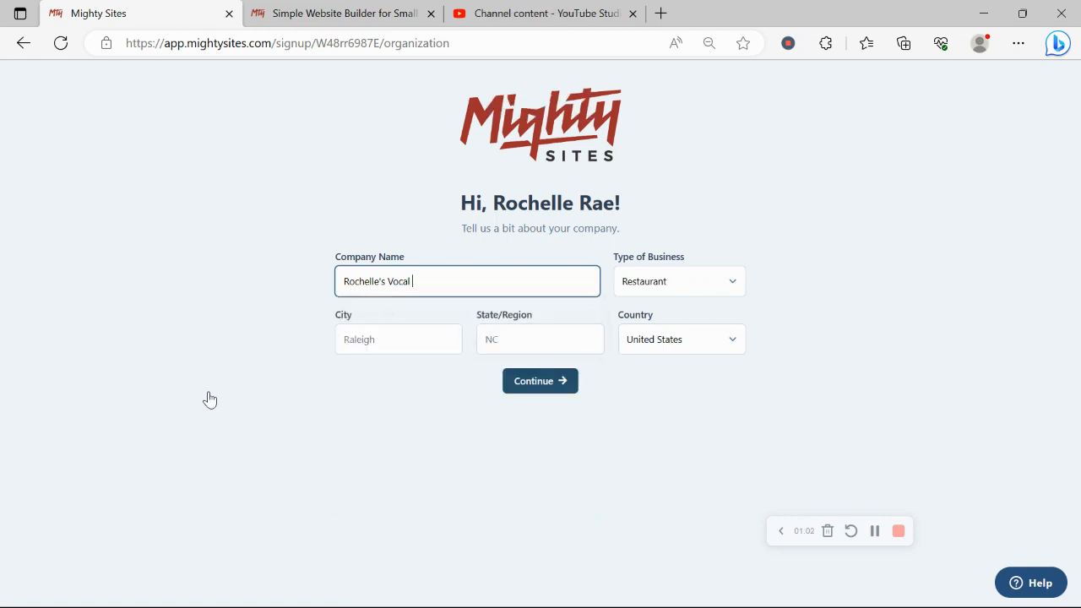
key(Caps_Lock)
text(S)
key(Caps_Lock)
text(e)
key(BackSpace)
key(BackSpace)
key(Caps_Lock)
text(L)
key(Caps_Lock)
text(es)
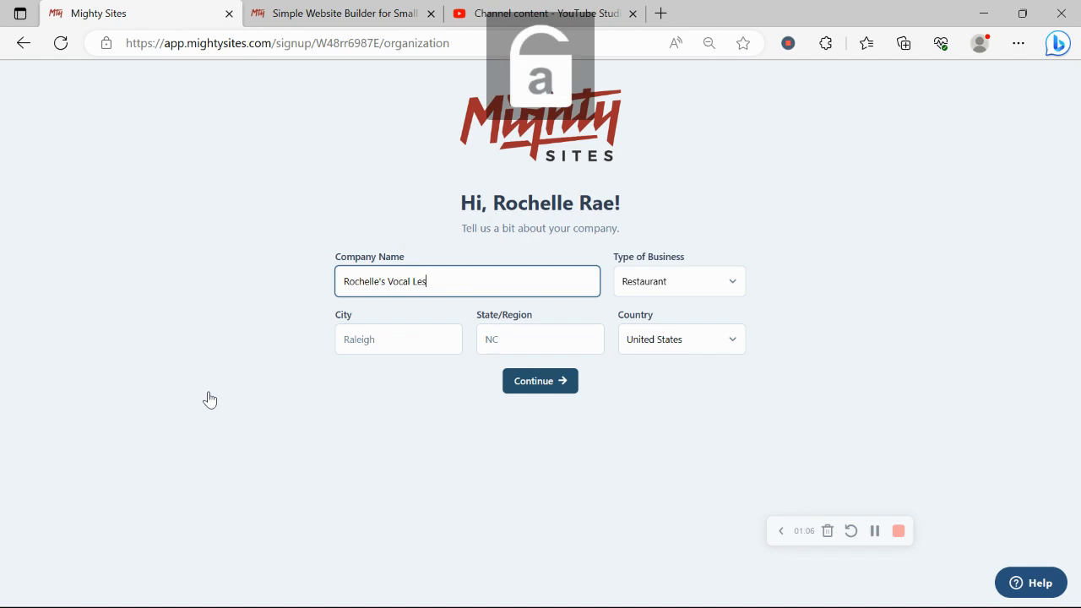
text(sons)
Step: Set the city to Denver and the state to Colorado
click(416, 343)
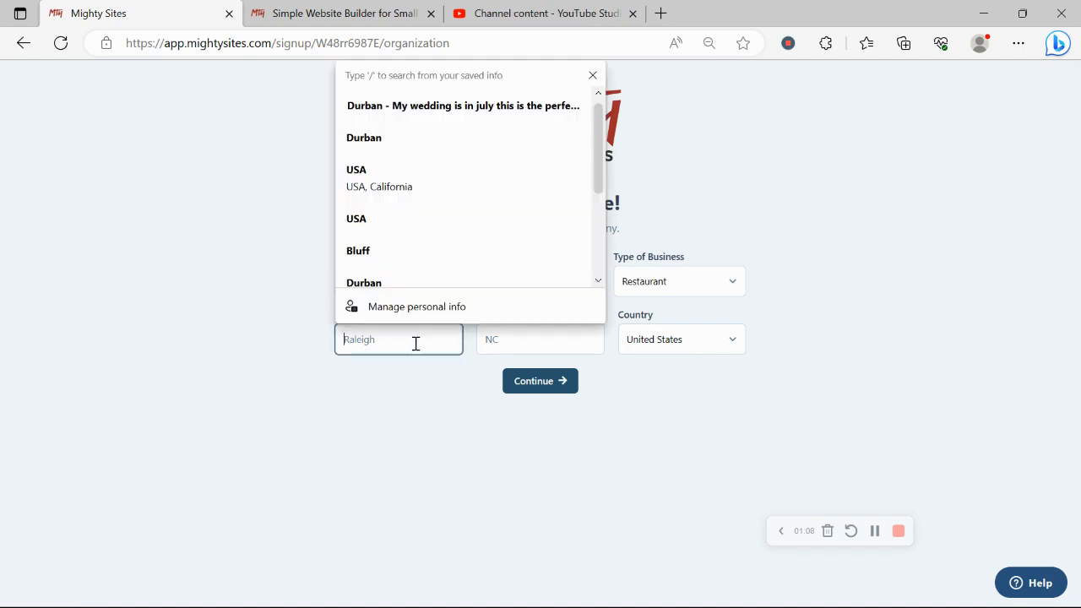
key(Caps_Lock)
text(D)
key(Caps_Lock)
text(enver)
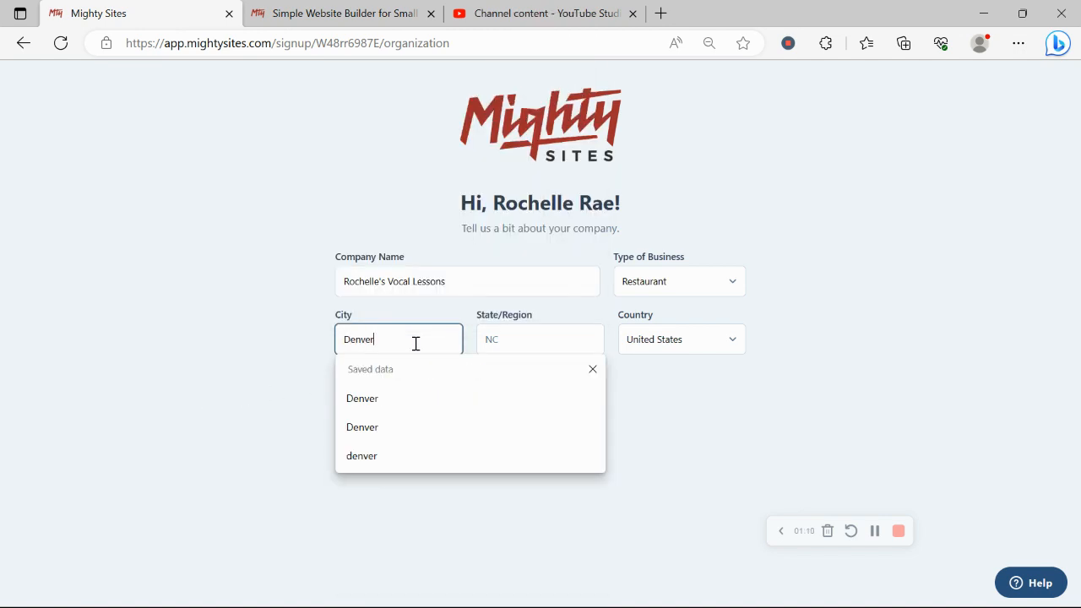
click(499, 340)
key(Caps_Lock)
text(C)
key(Caps_Lock)
text(olo)
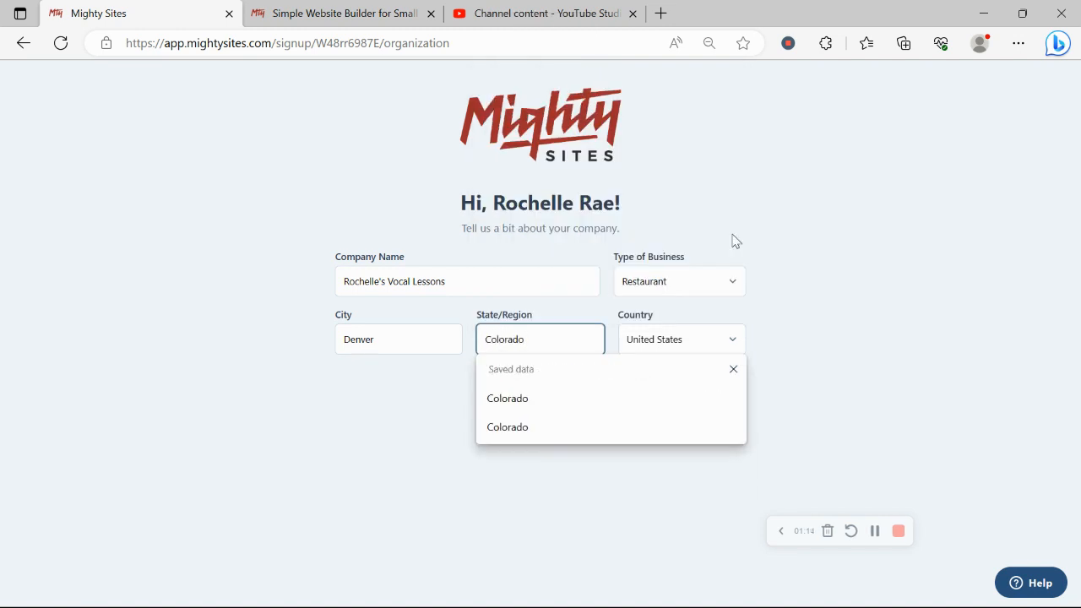
text(rado)
Step: Choose Service as the business type and submit the company details
click(717, 282)
click(724, 334)
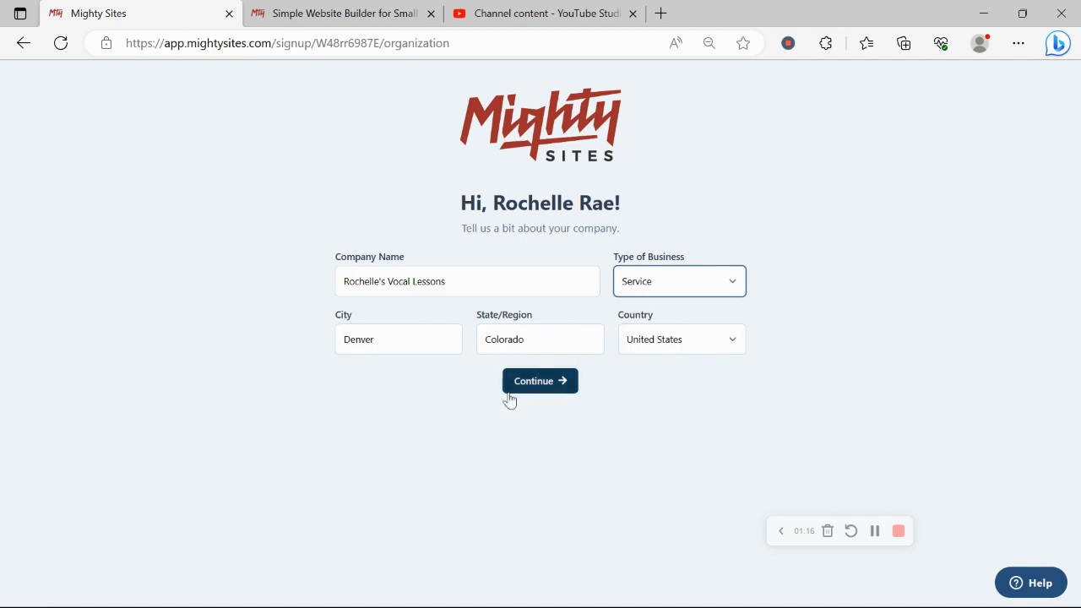
click(548, 394)
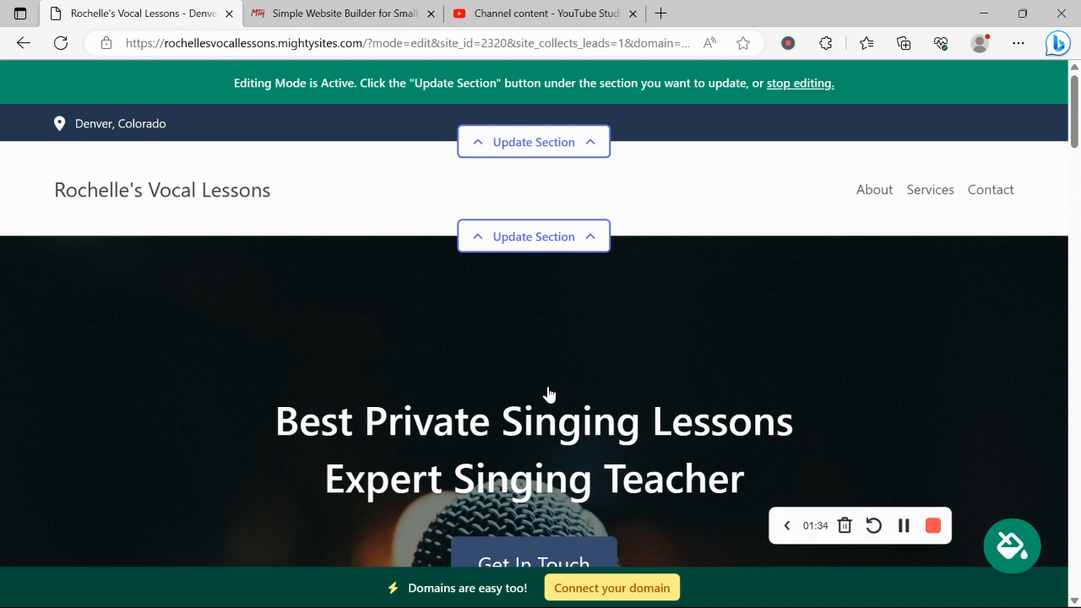
scroll(548, 394, down, 3)
scroll(549, 394, down, 7)
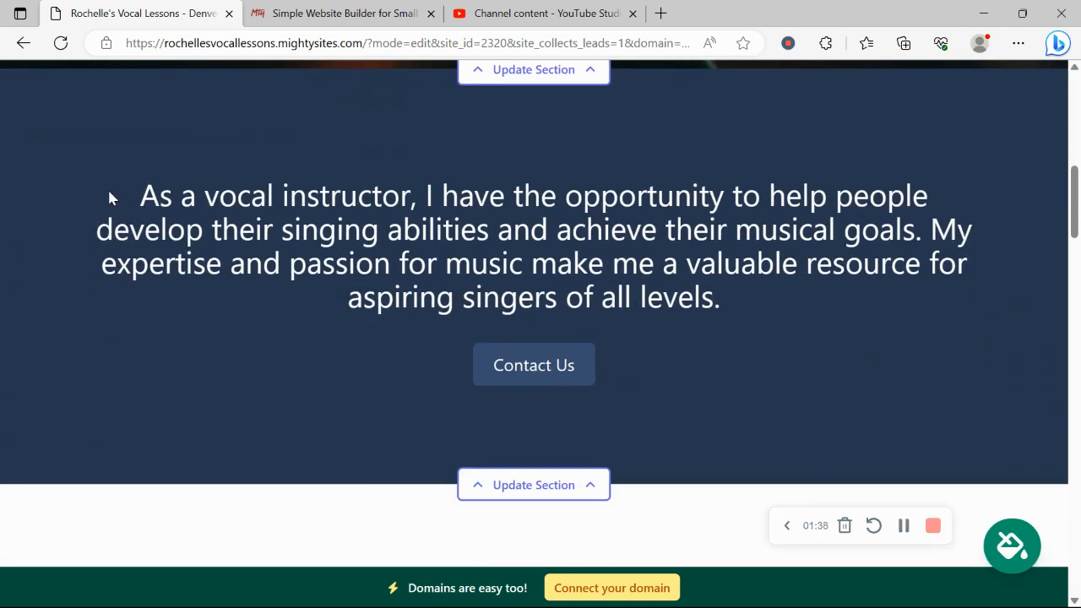
drag(107, 187, 793, 304)
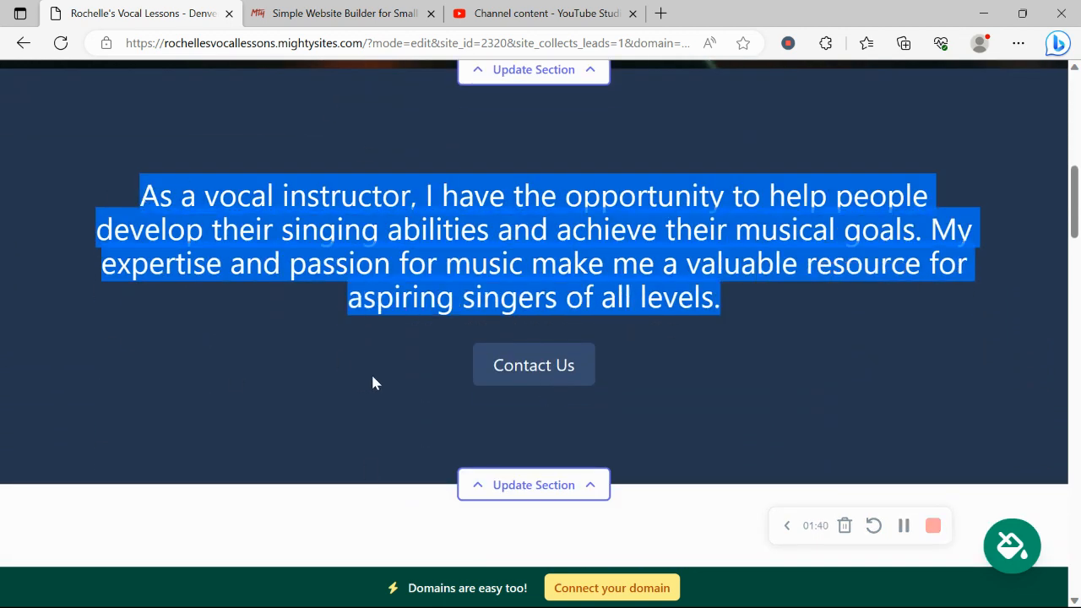
click(375, 383)
scroll(374, 380, down, 5)
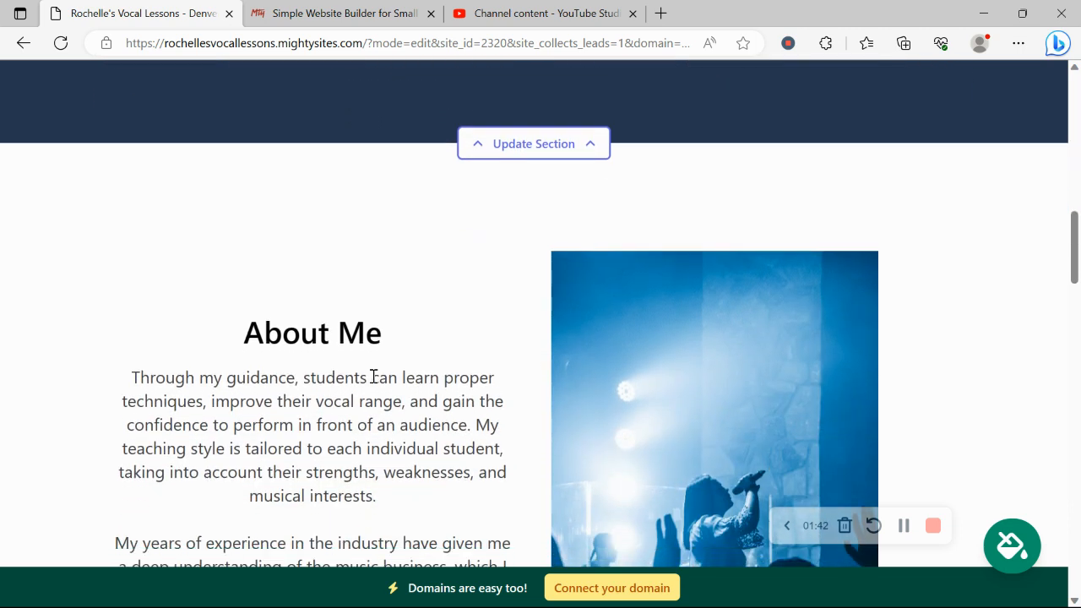
scroll(373, 377, down, 3)
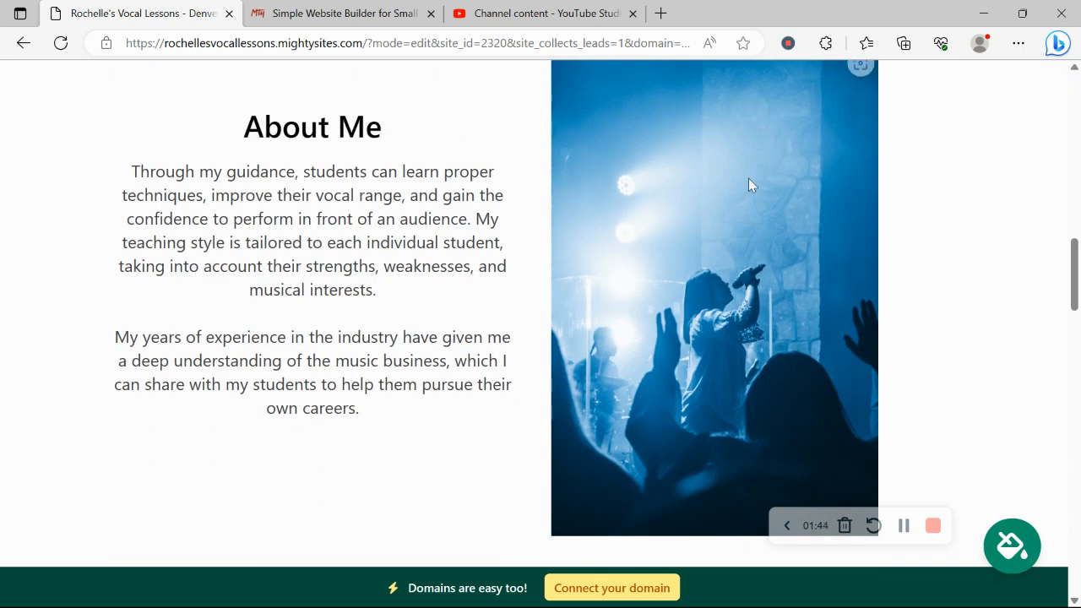
scroll(329, 284, down, 5)
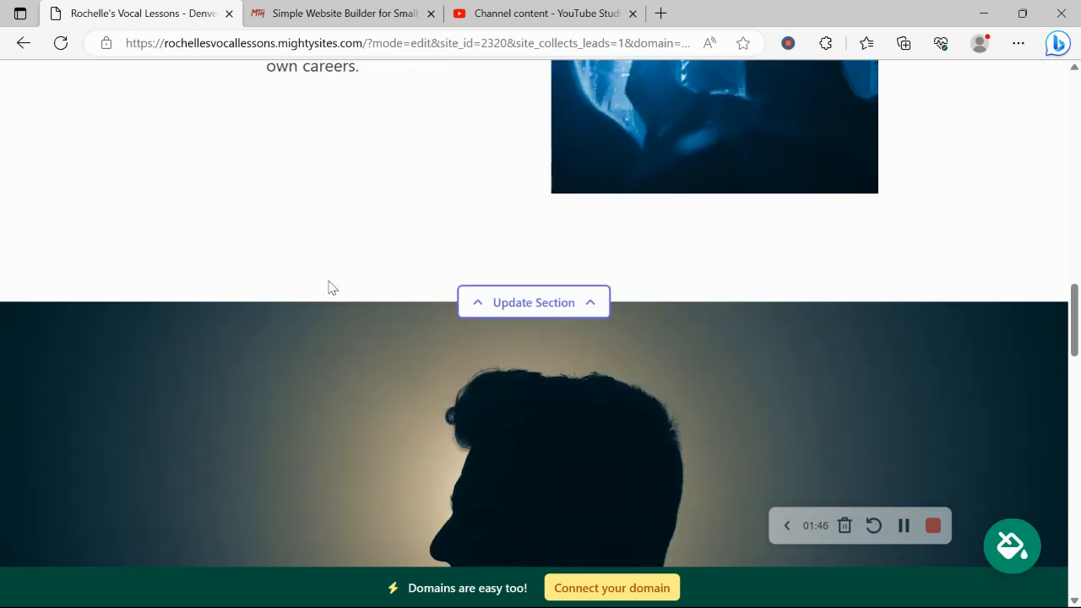
scroll(330, 288, down, 10)
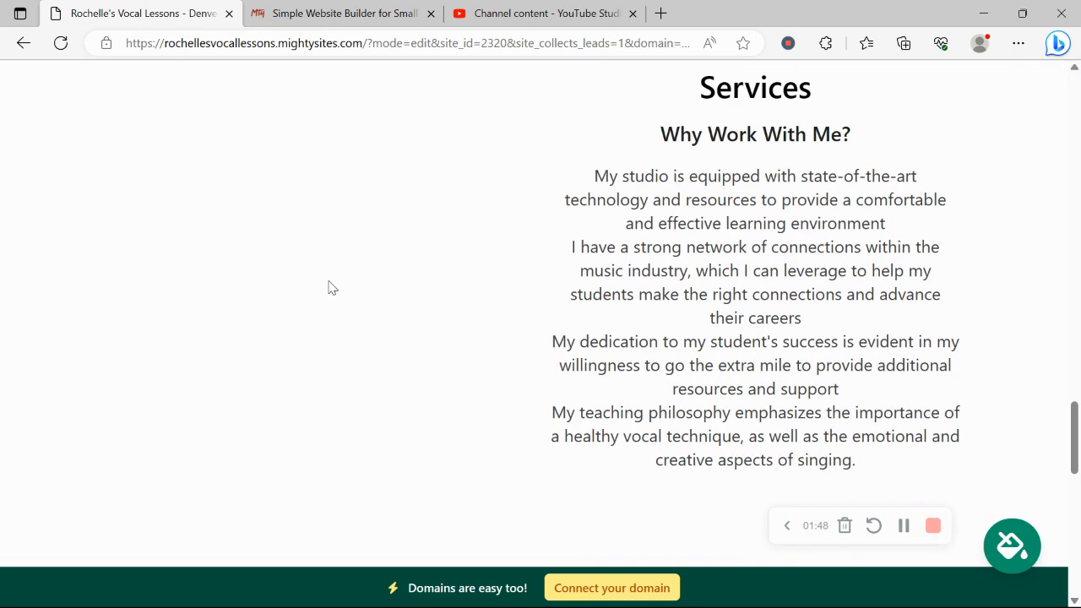
scroll(330, 288, down, 2)
scroll(330, 288, up, 3)
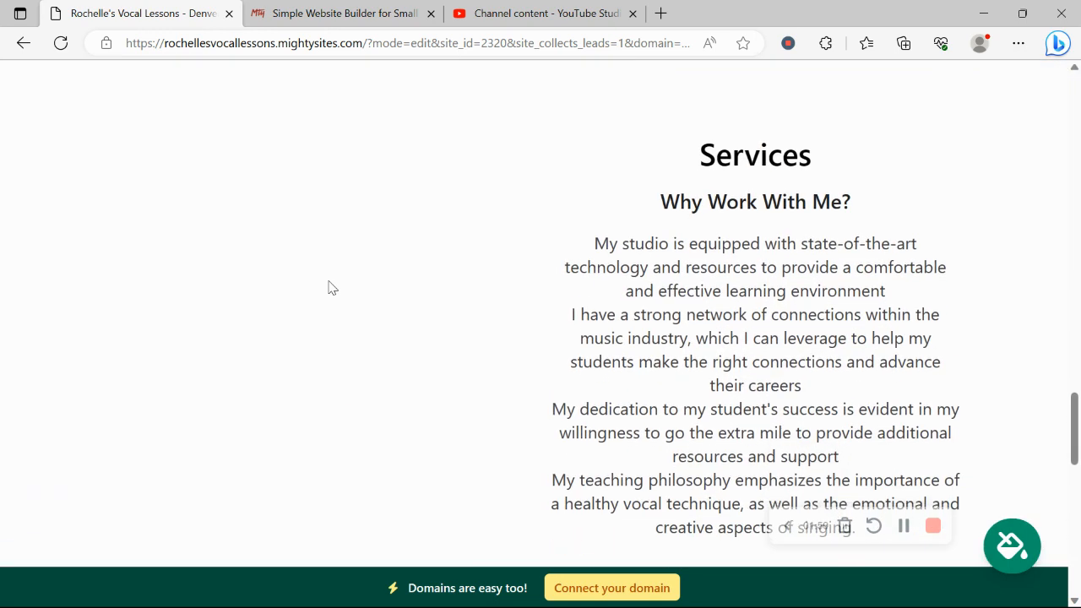
scroll(329, 288, down, 8)
scroll(330, 288, up, 6)
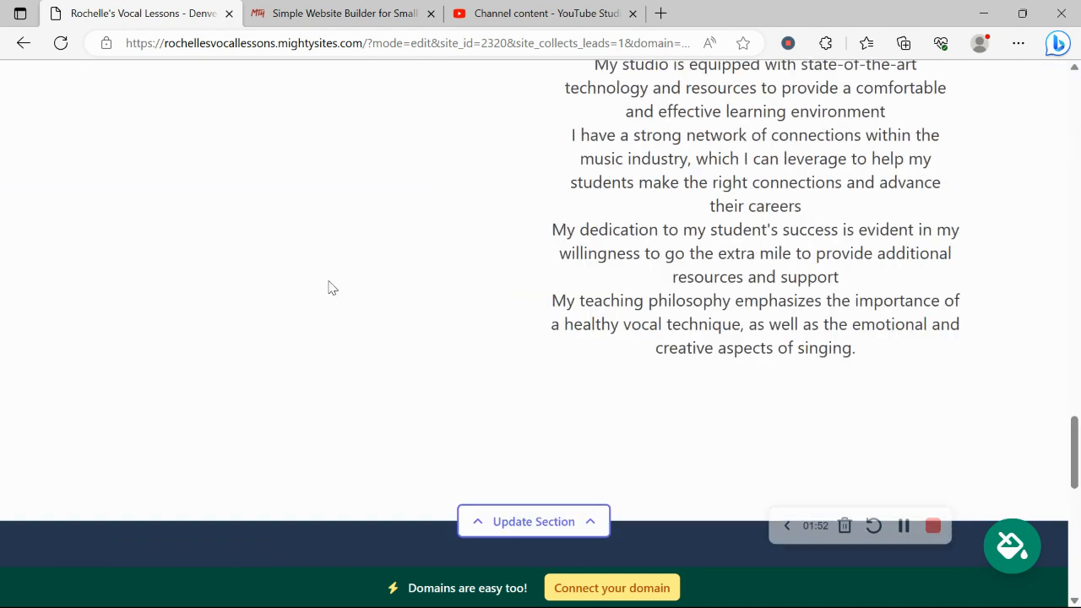
scroll(329, 288, up, 5)
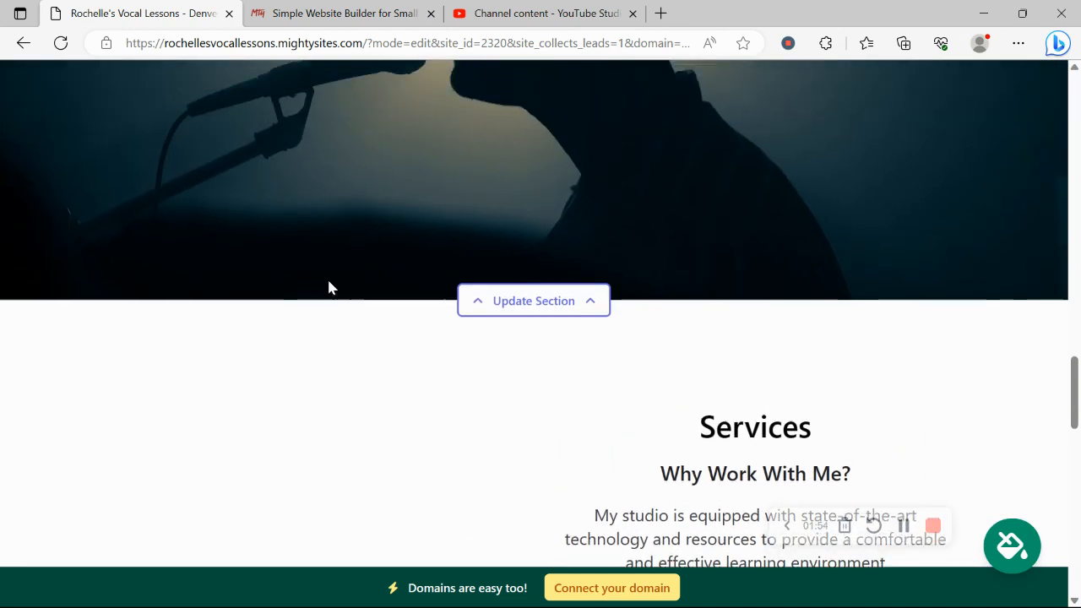
scroll(329, 288, up, 8)
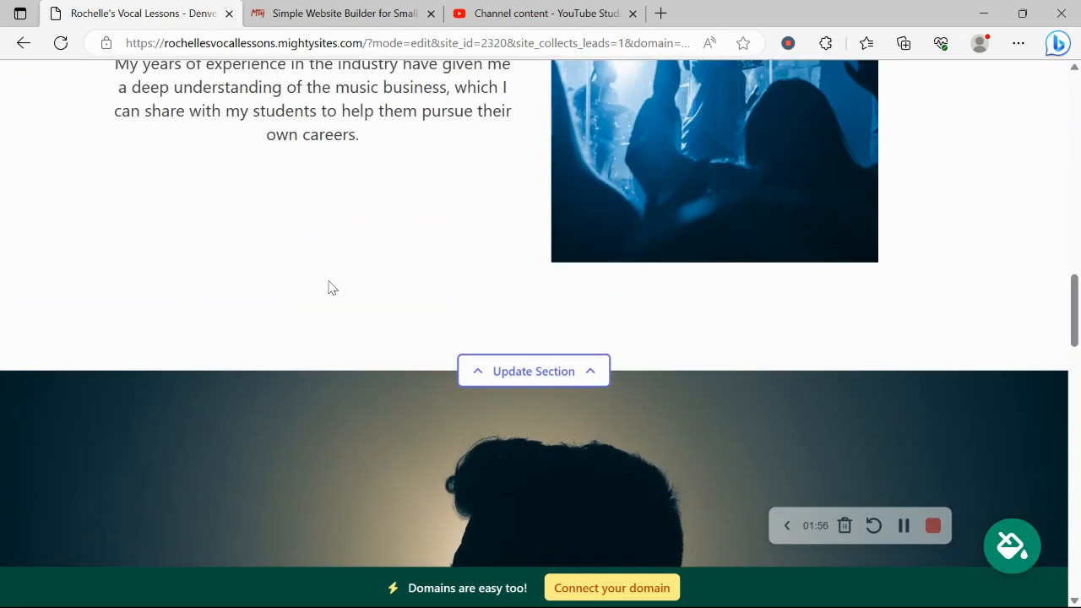
scroll(330, 288, up, 2)
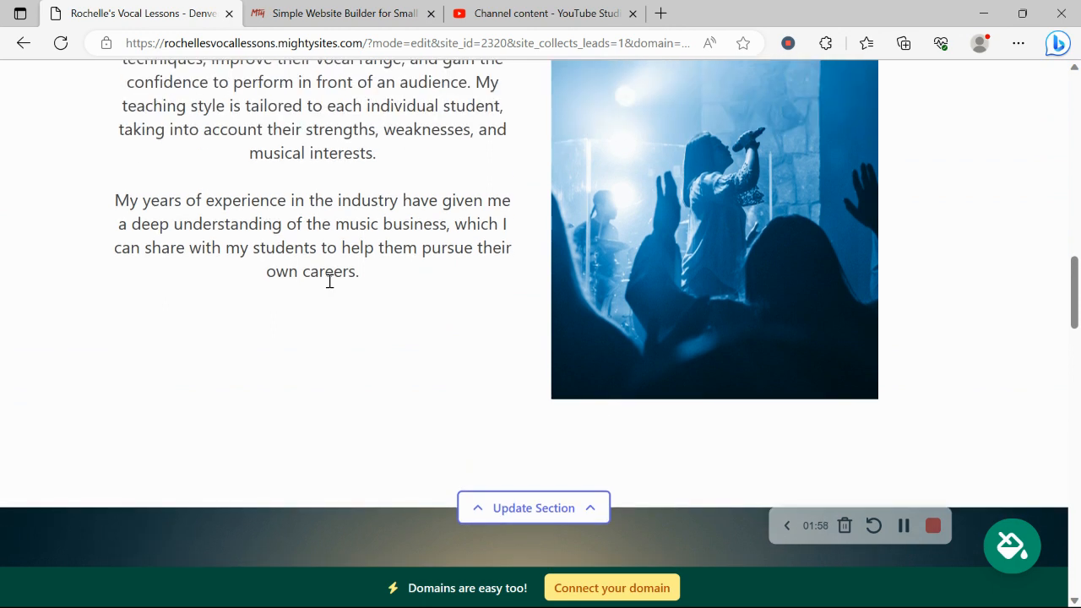
scroll(329, 281, up, 4)
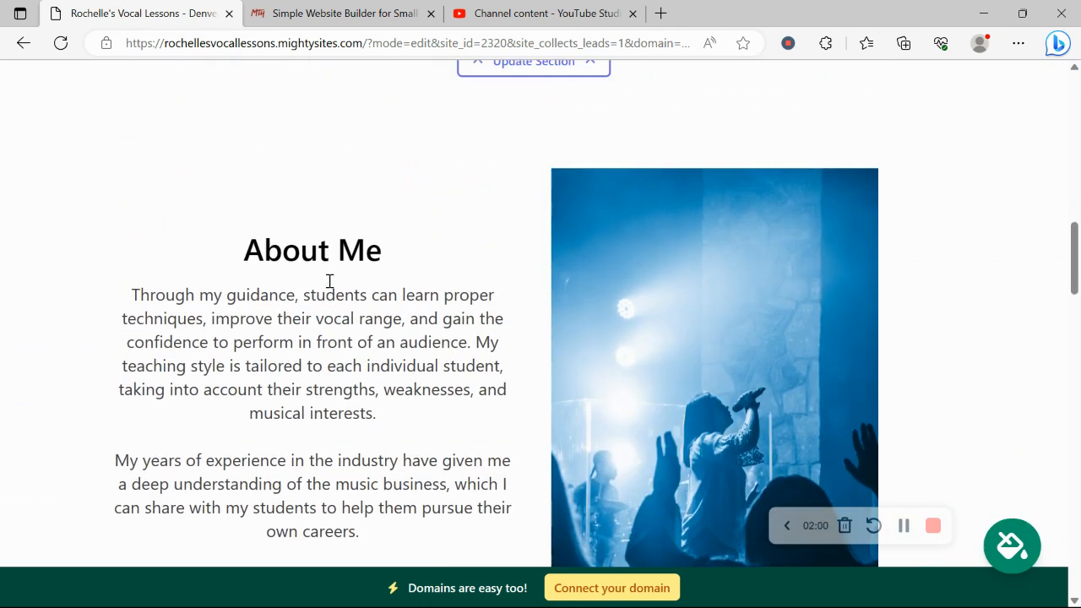
scroll(329, 282, up, 3)
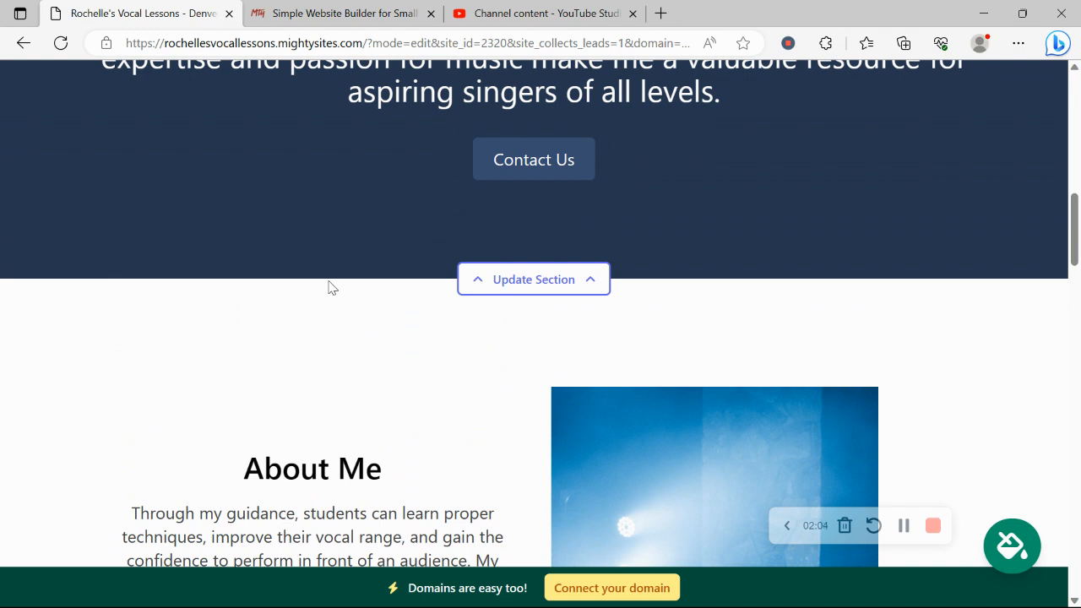
scroll(330, 286, up, 4)
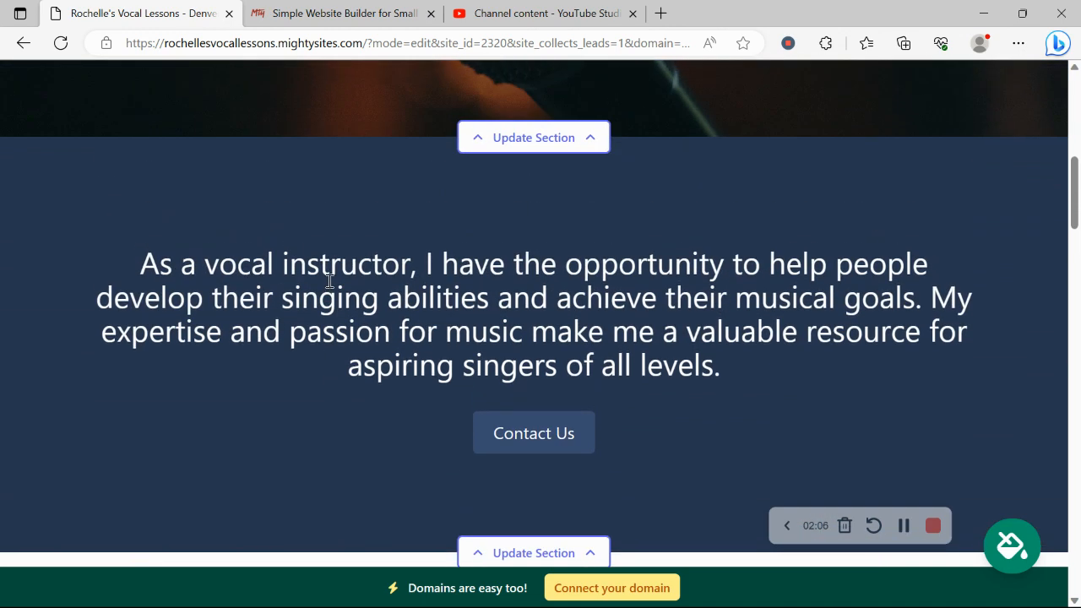
scroll(330, 281, up, 3)
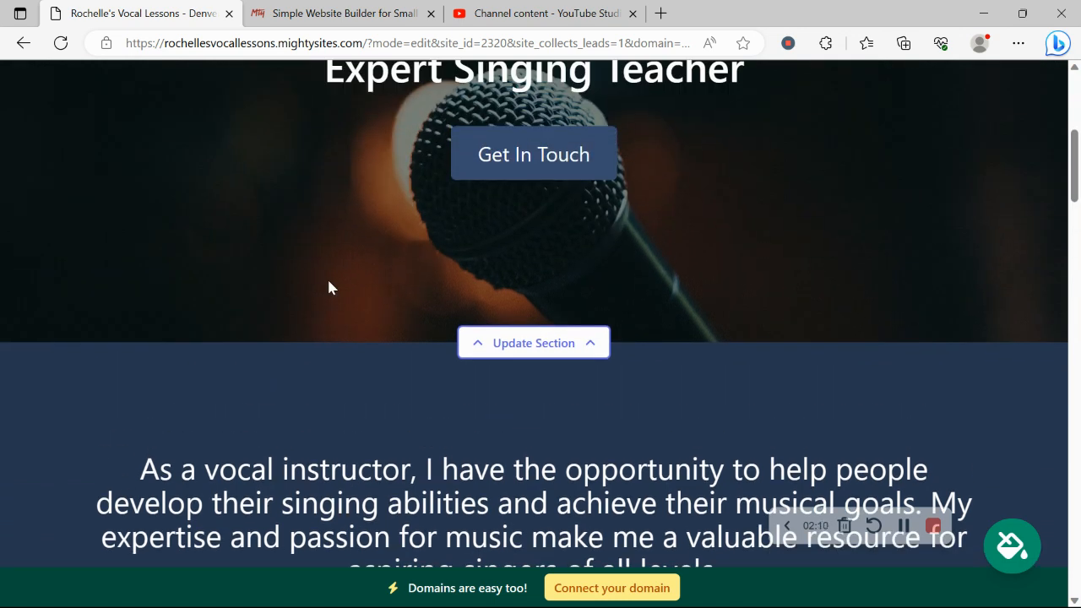
scroll(329, 288, up, 4)
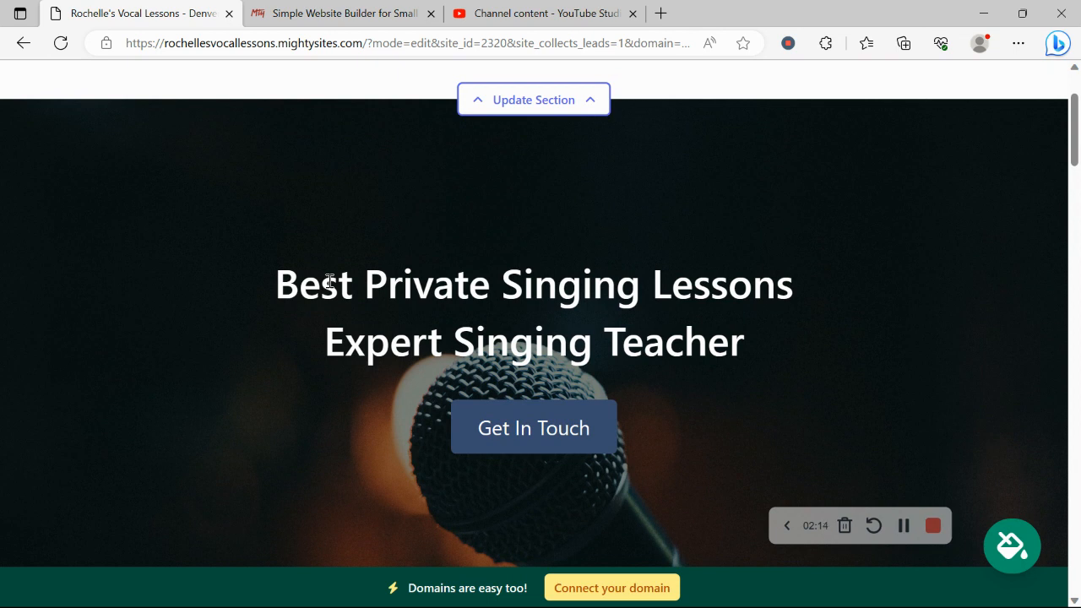
scroll(329, 284, up, 2)
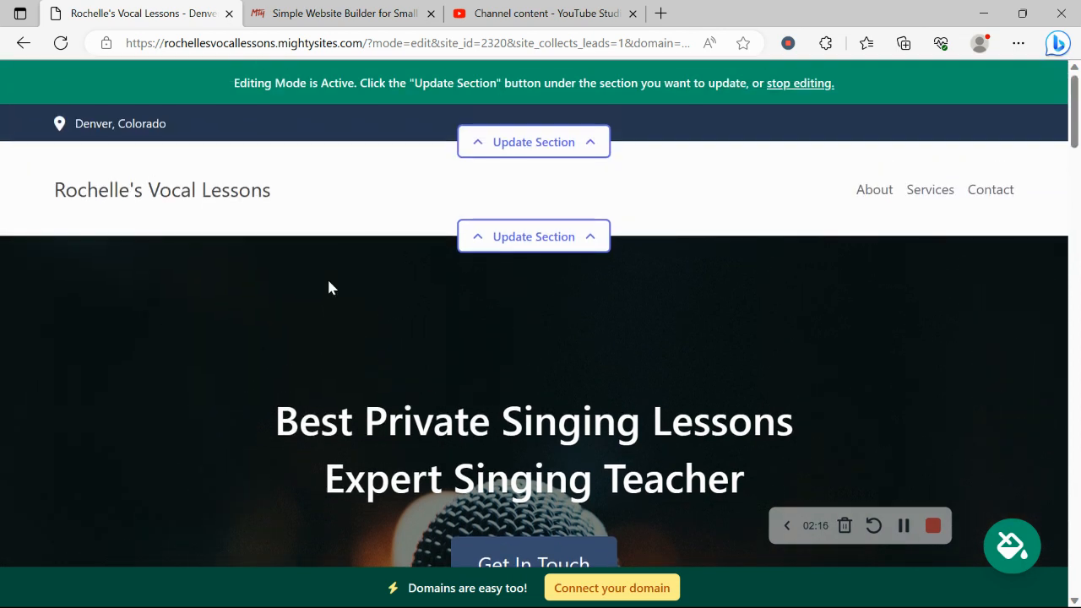
Step: Add the organization email to the location details and show it on the site
click(549, 142)
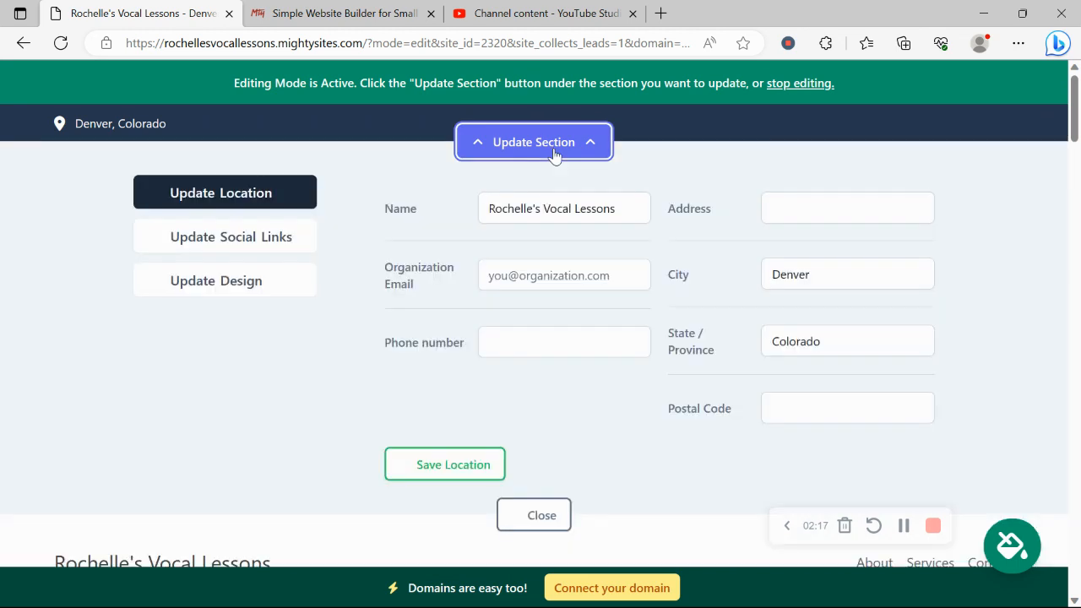
click(566, 268)
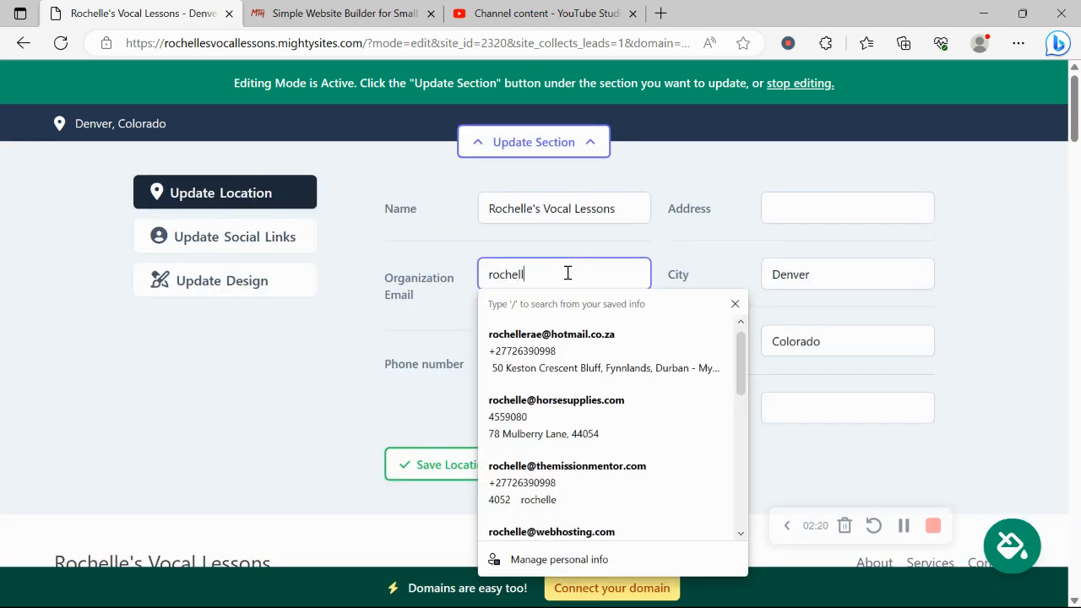
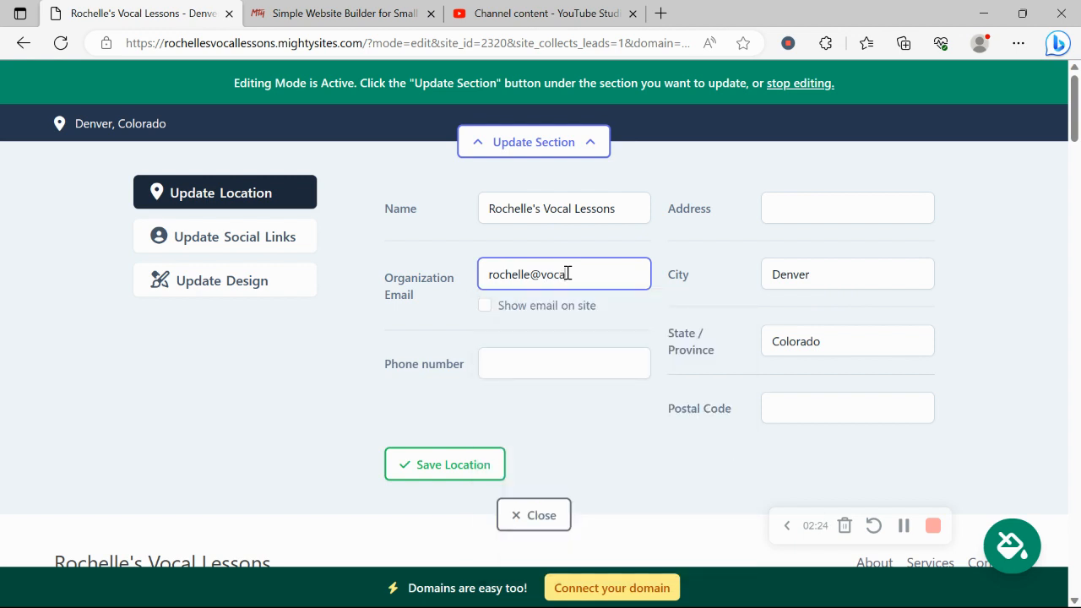
click(487, 308)
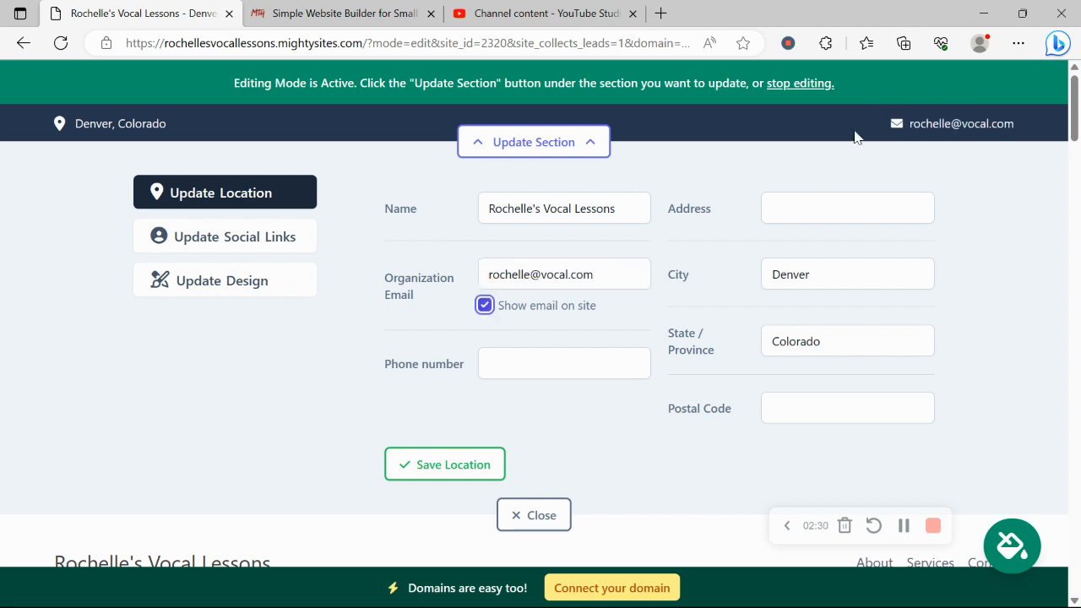
Step: Enter the phone number, autofill the street address and postal code, and save the location
click(526, 357)
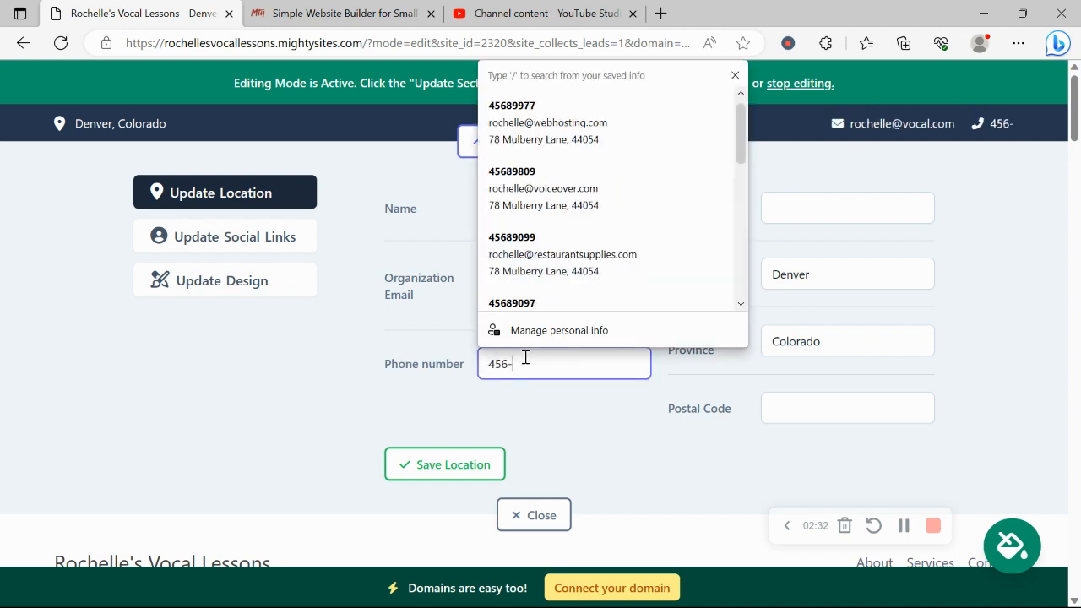
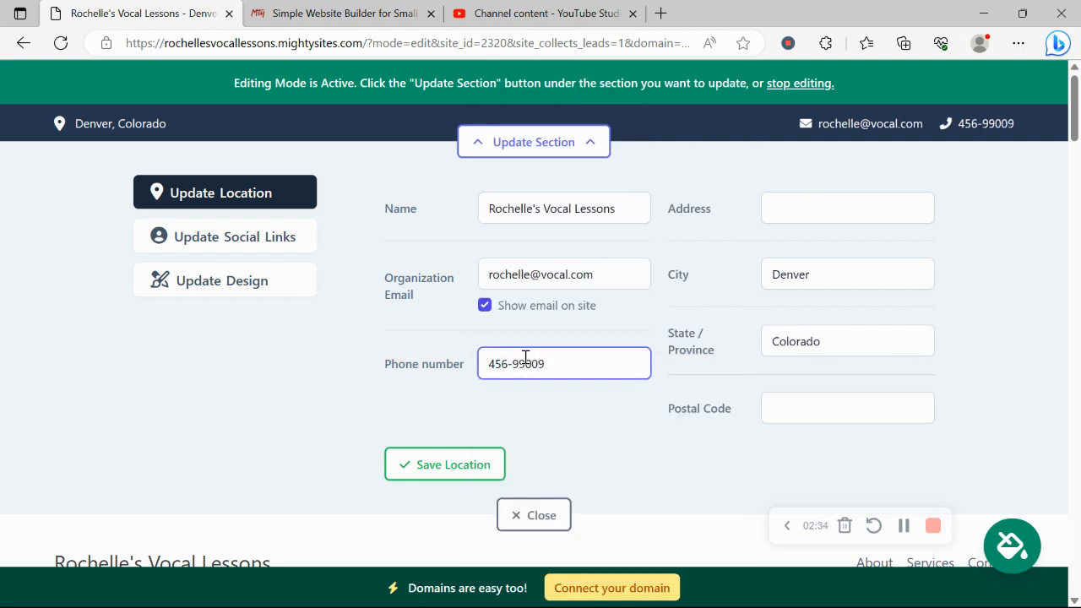
click(827, 204)
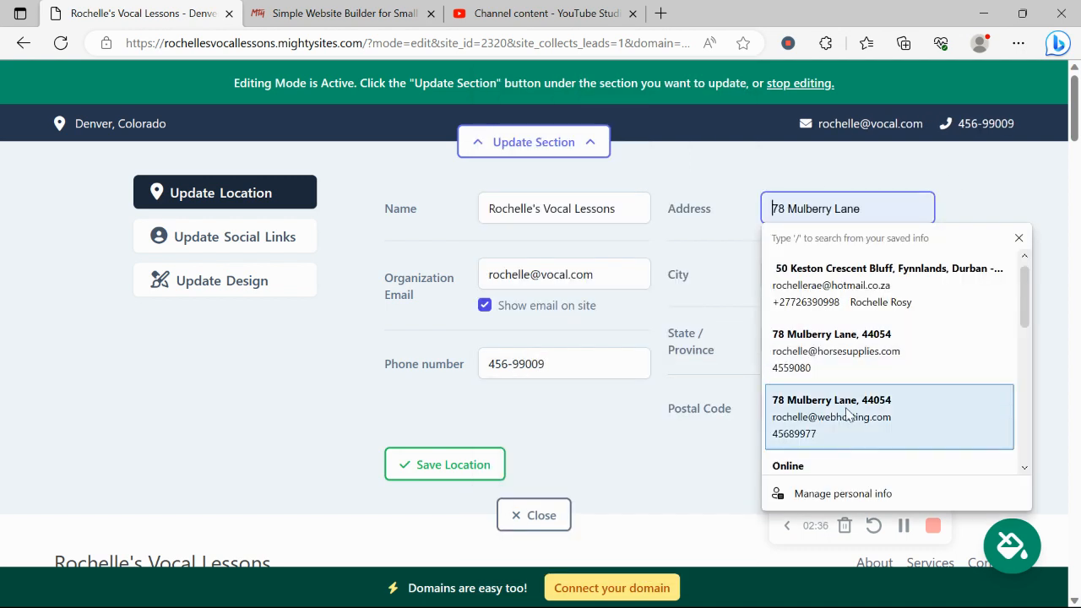
click(846, 407)
click(461, 479)
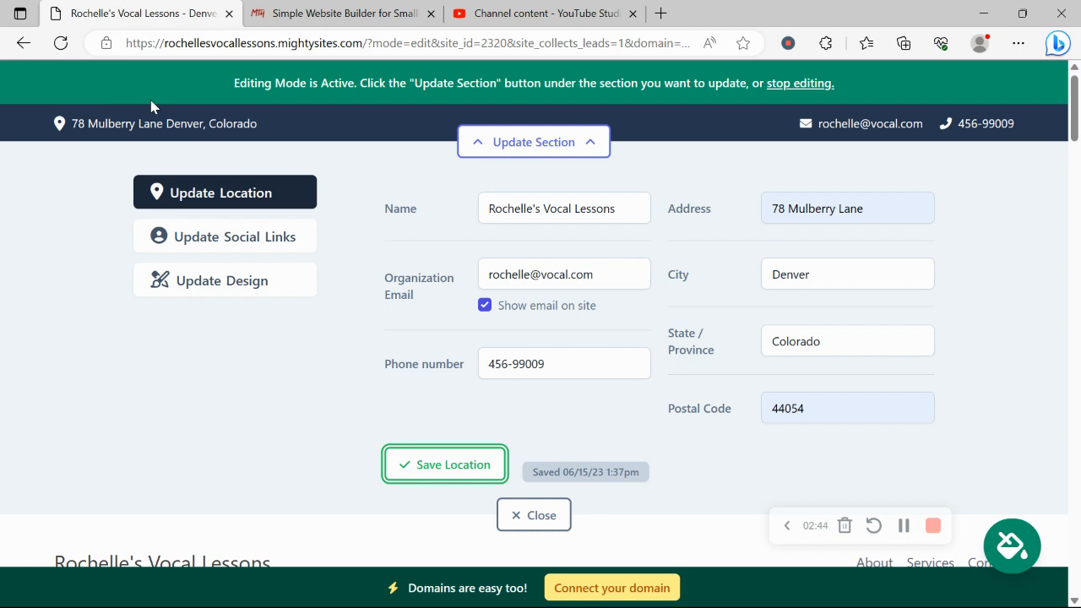
Step: Save an Instagram social link for the 'mightysites' handle and open the header section editor
click(251, 236)
click(518, 218)
text(m)
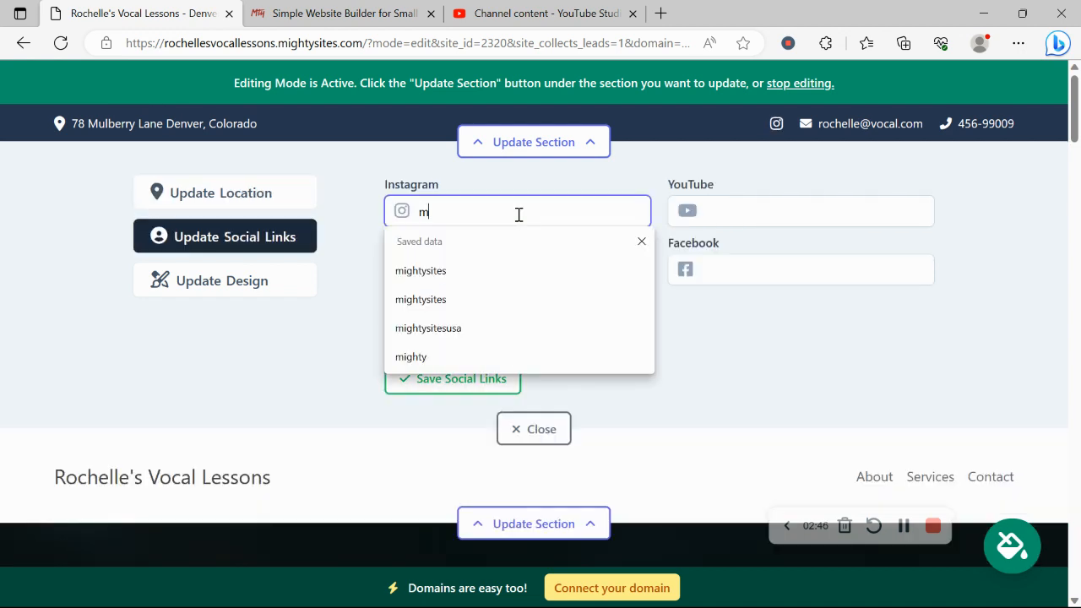
text(ightysites)
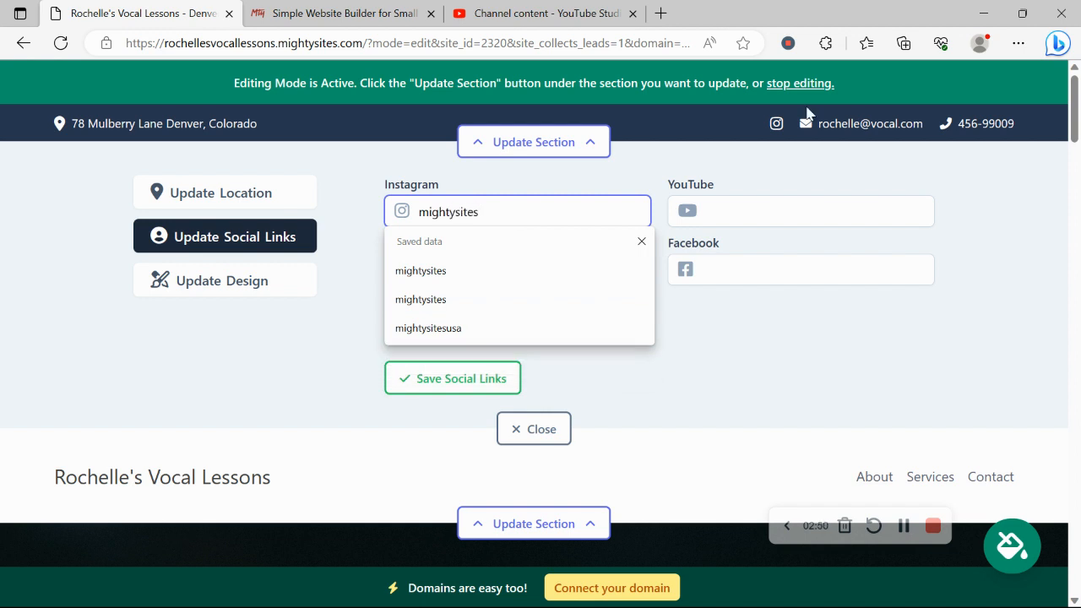
click(487, 387)
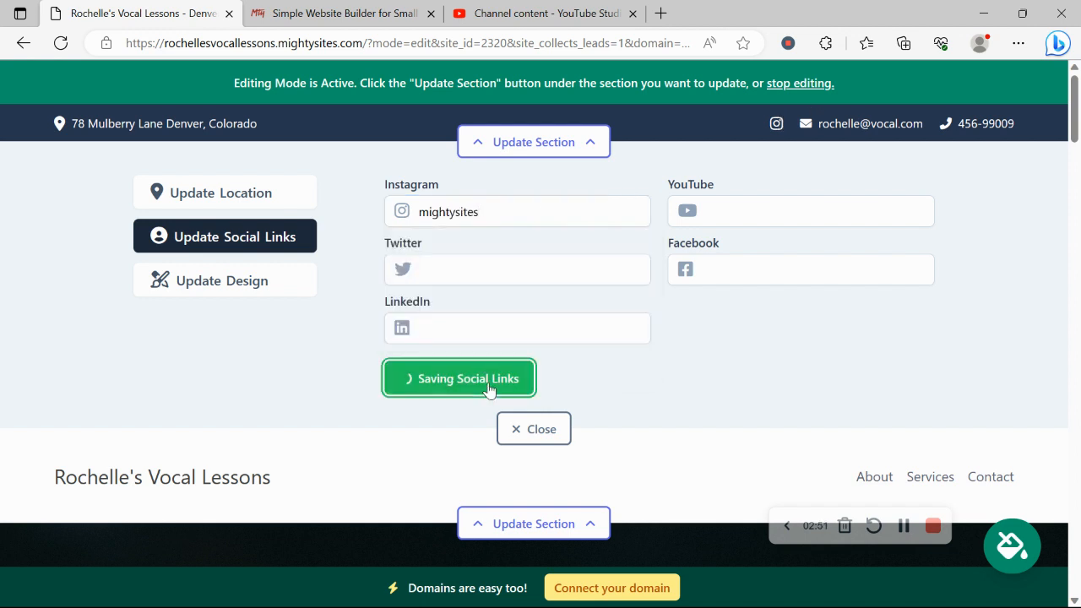
click(534, 429)
click(478, 241)
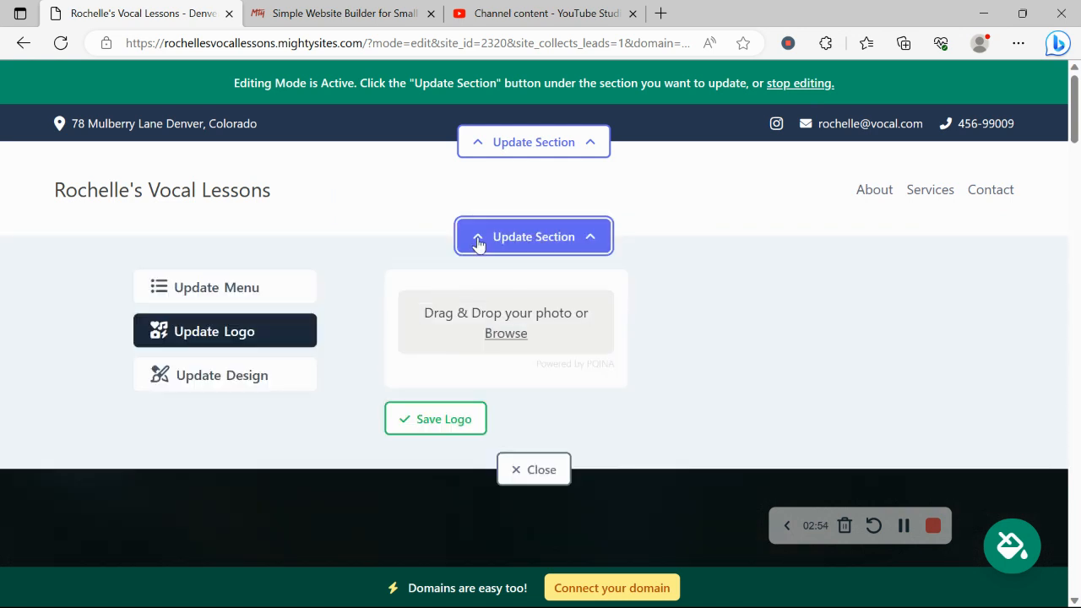
Step: Upload 'Mighty Sites Logo YouTube' from Pictures as the header logo and save it
click(537, 330)
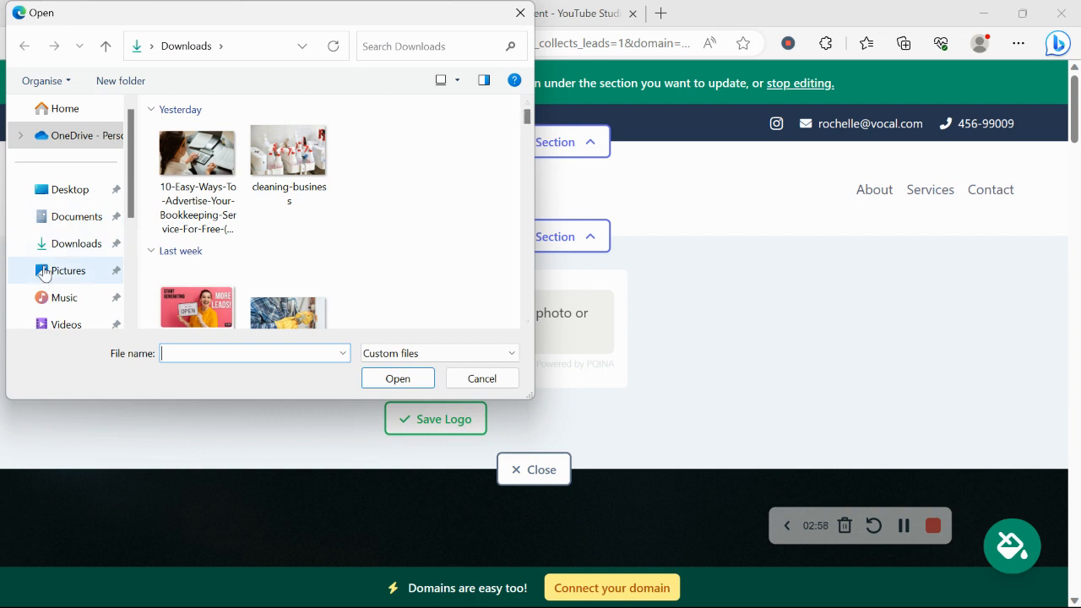
click(66, 271)
scroll(522, 156, down, 3)
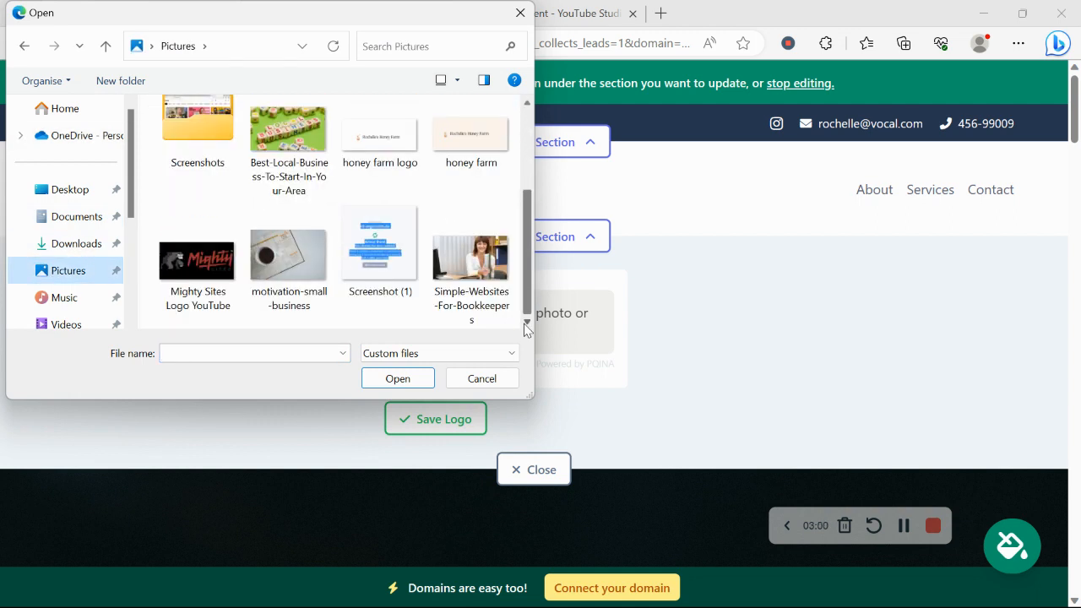
double_click(190, 284)
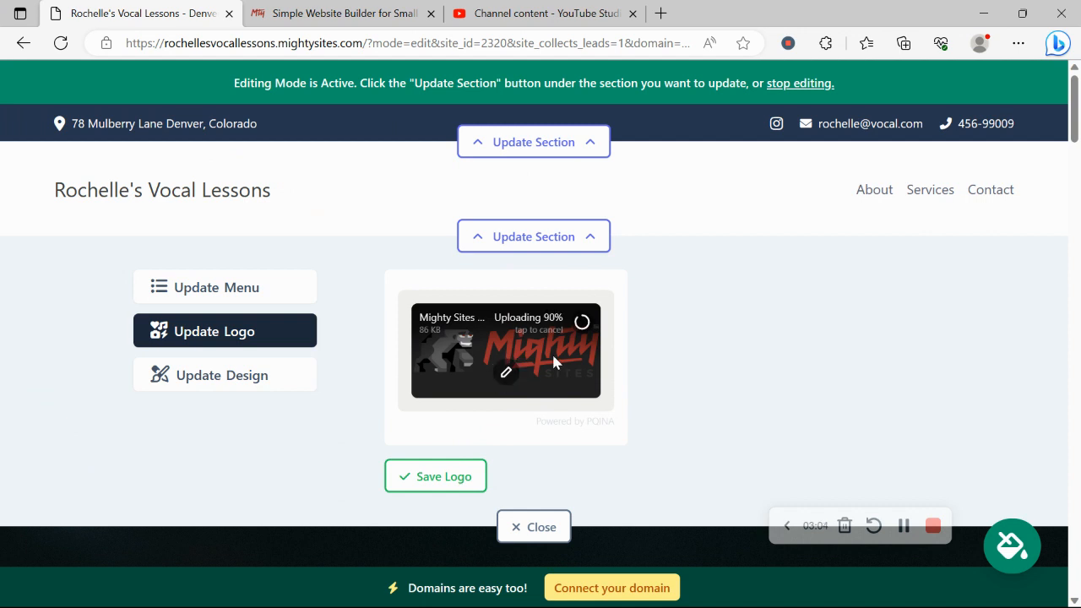
click(431, 478)
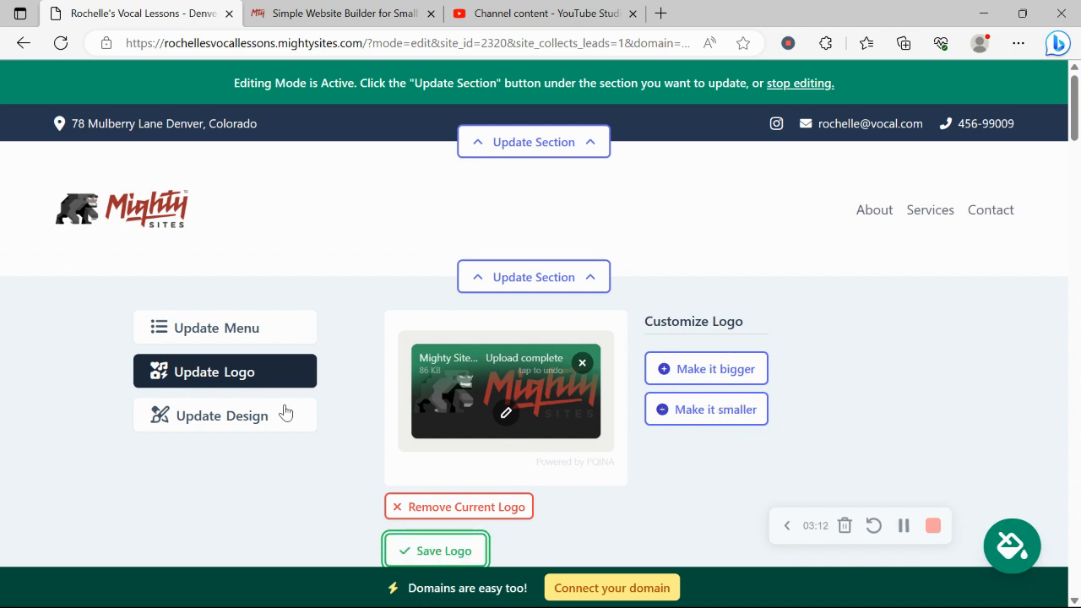
scroll(284, 406, down, 3)
click(534, 356)
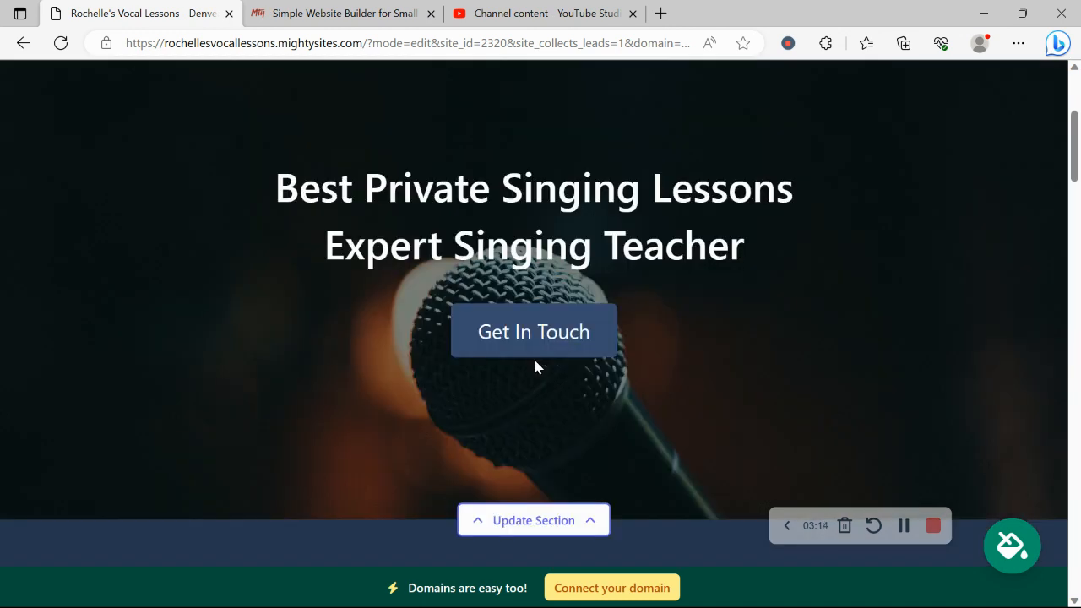
scroll(535, 362, down, 4)
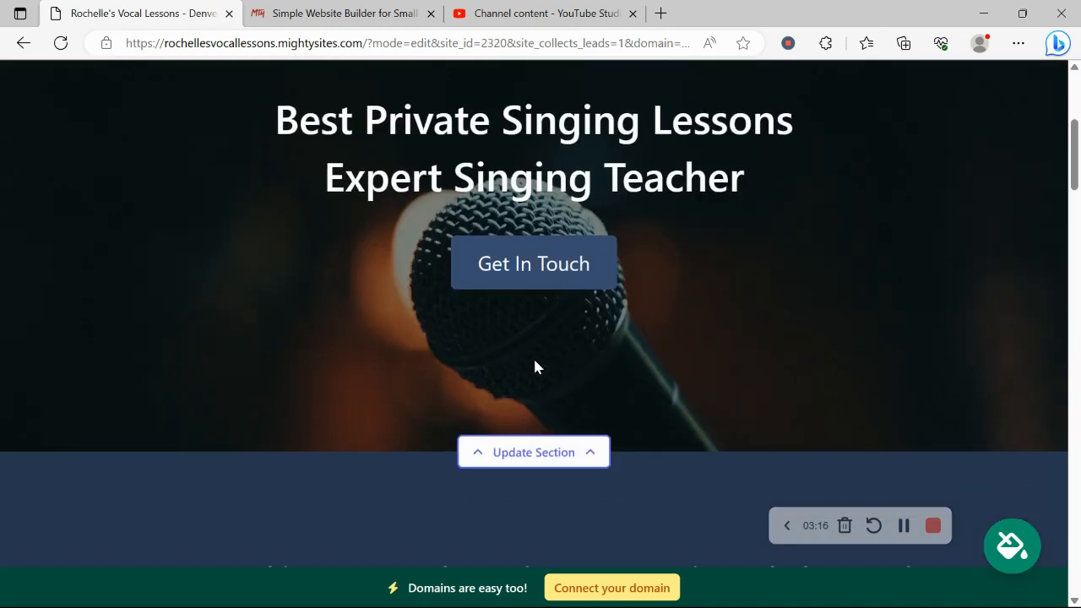
scroll(536, 361, down, 1)
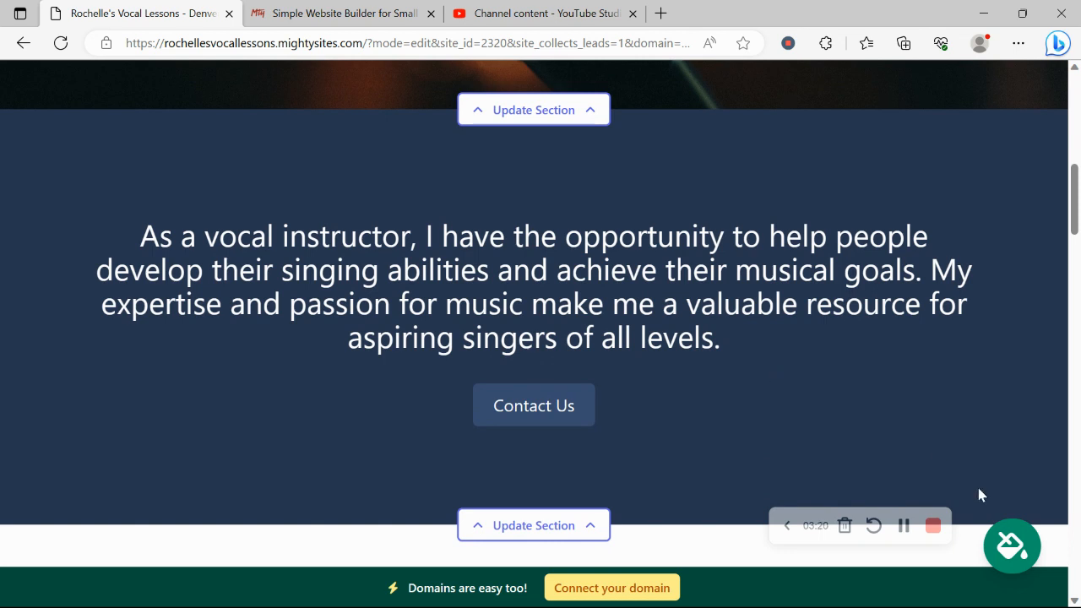
Step: Apply and save the light teal colour theme after previewing slate and blue options
click(1012, 546)
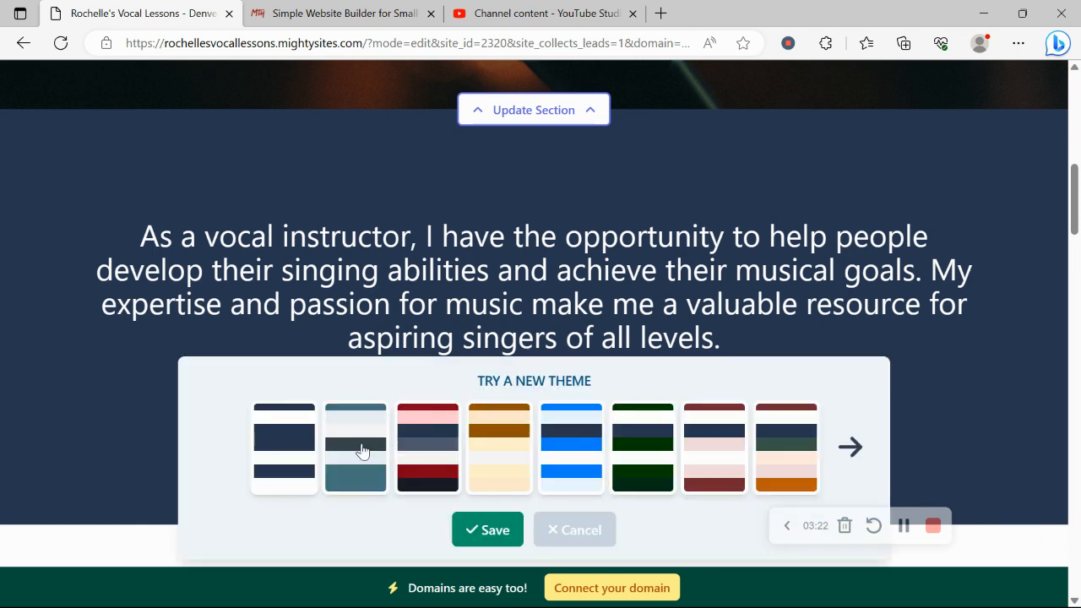
click(361, 451)
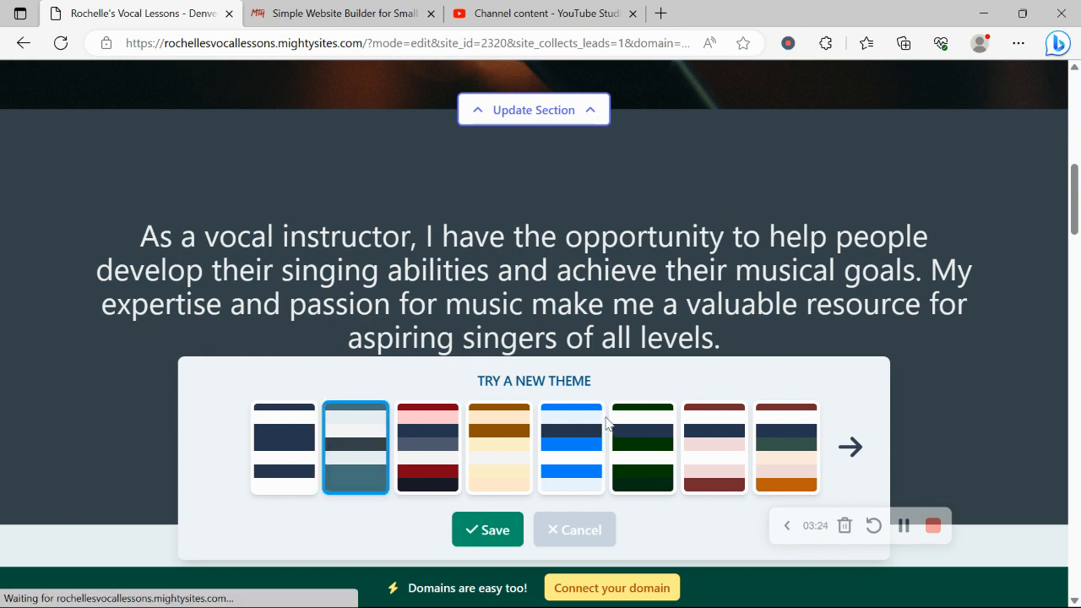
click(603, 424)
click(870, 450)
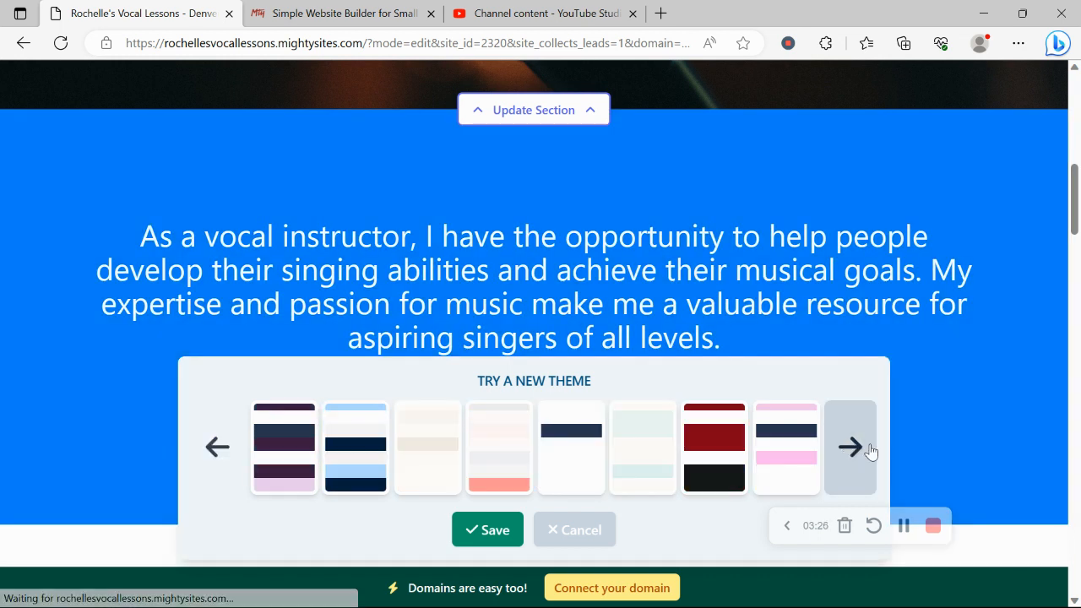
click(572, 437)
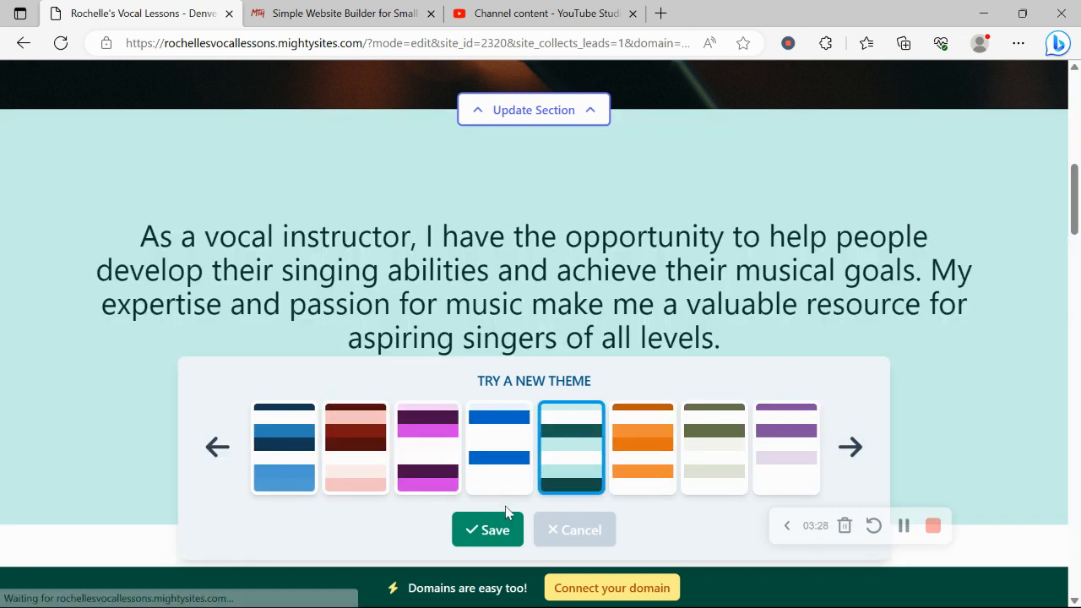
click(511, 527)
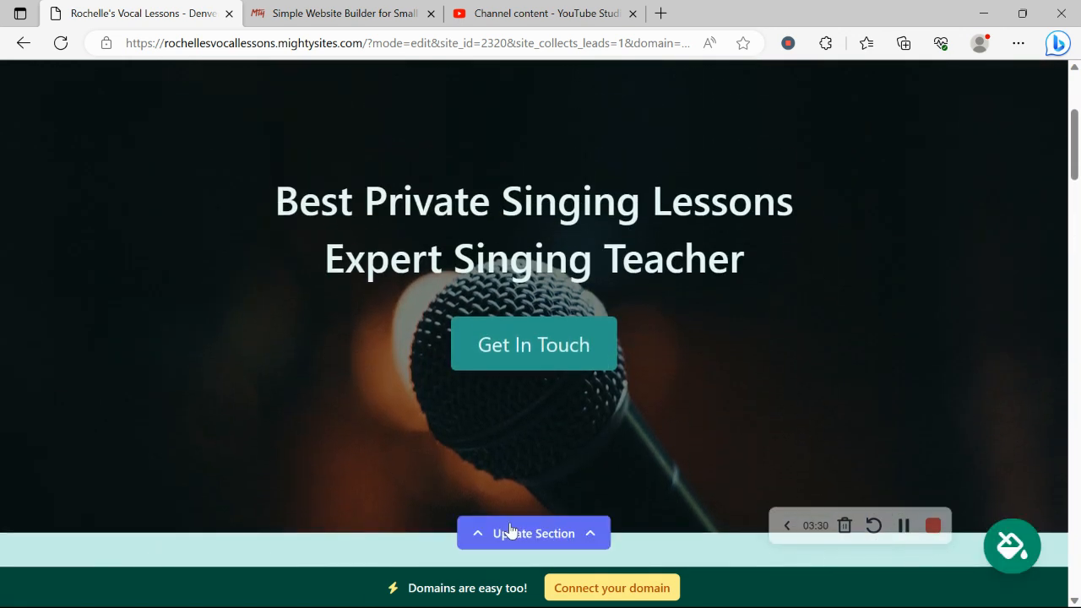
Step: Bring up the hero section's background image options
scroll(509, 529, down, 3)
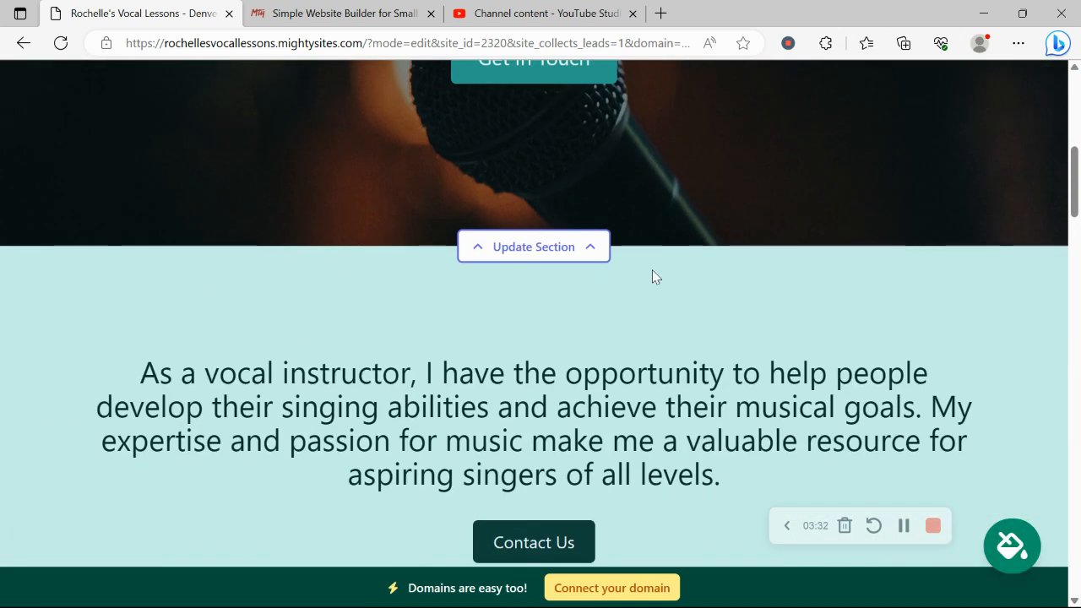
click(540, 252)
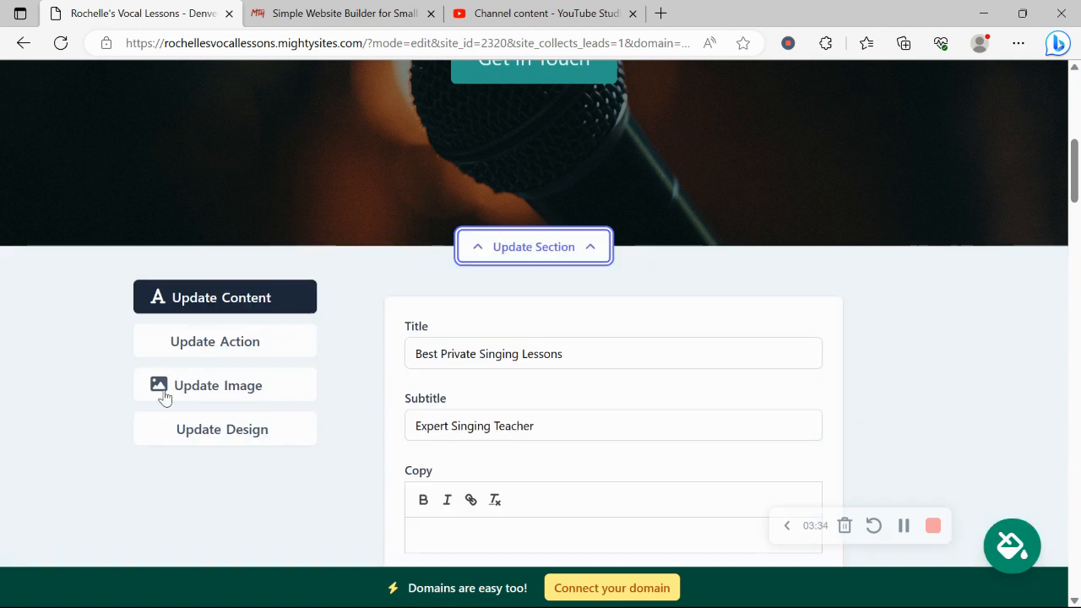
click(258, 397)
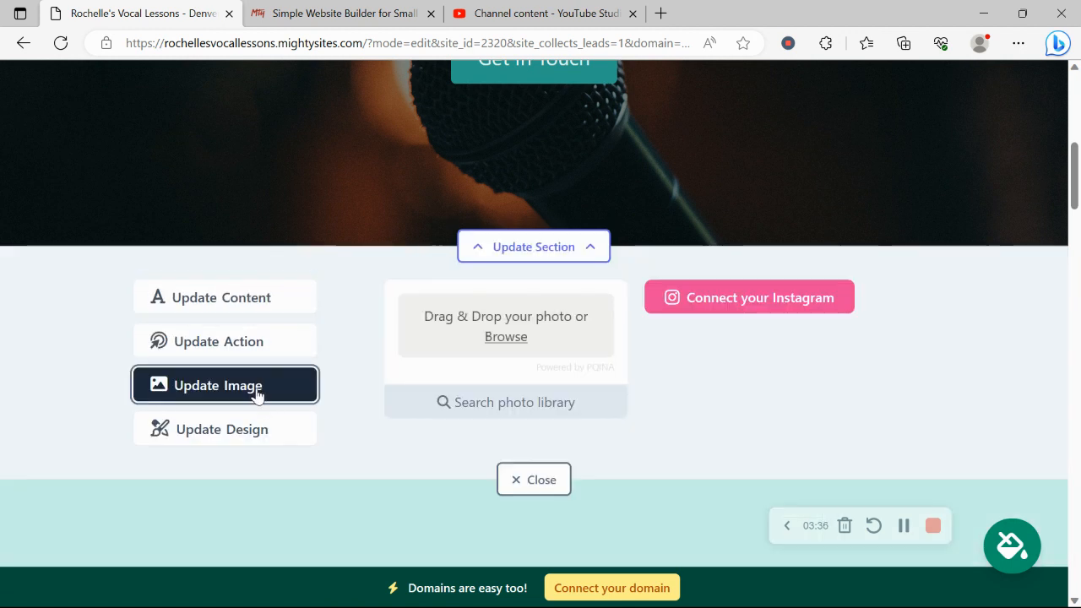
scroll(523, 338, up, 2)
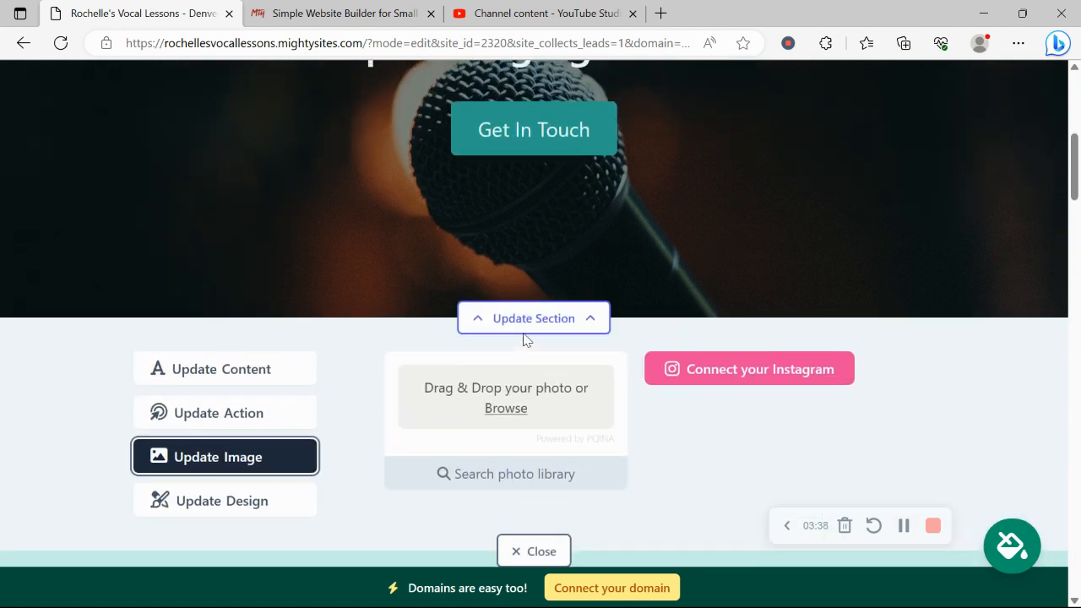
click(549, 483)
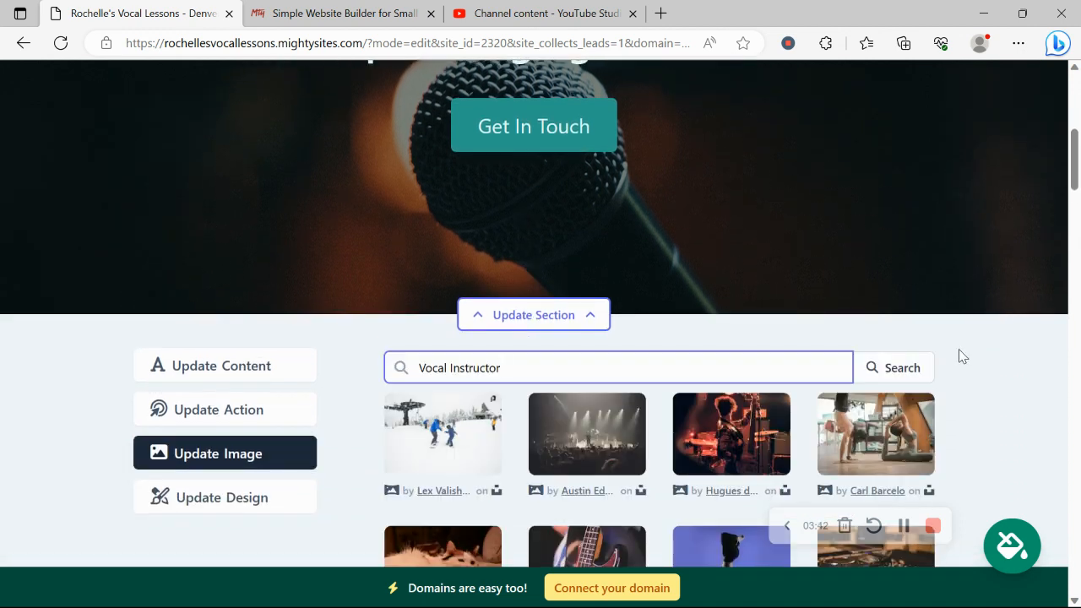
scroll(959, 356, down, 4)
scroll(959, 356, up, 2)
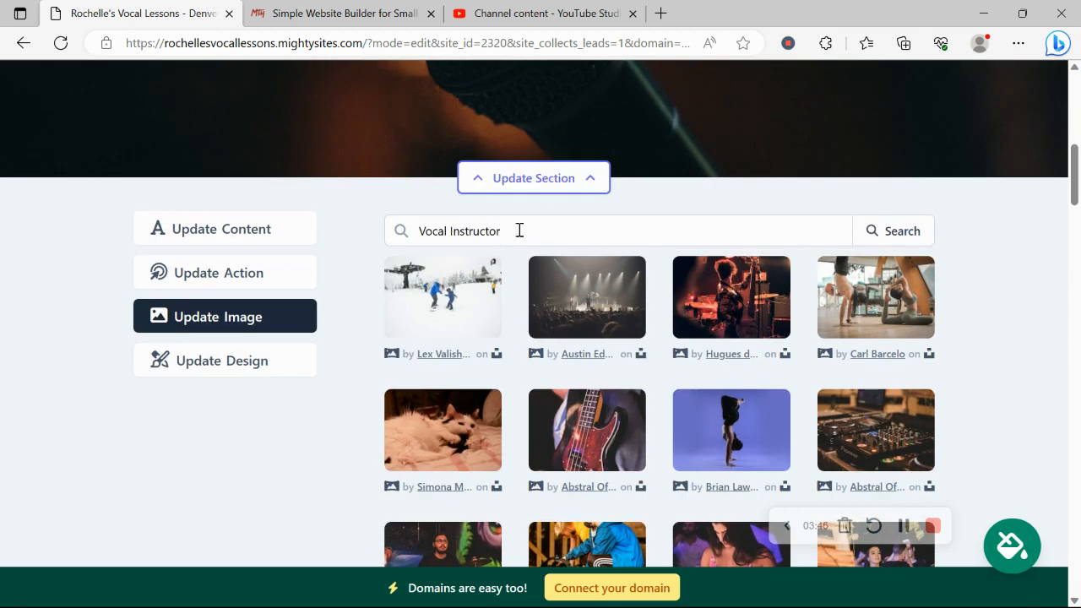
scroll(519, 232, down, 3)
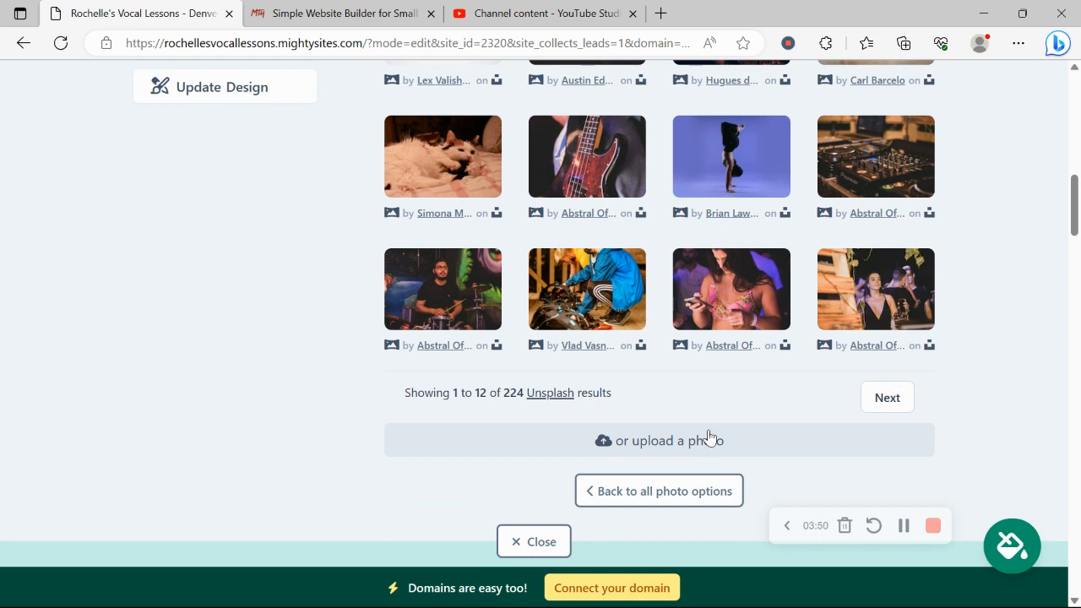
click(679, 493)
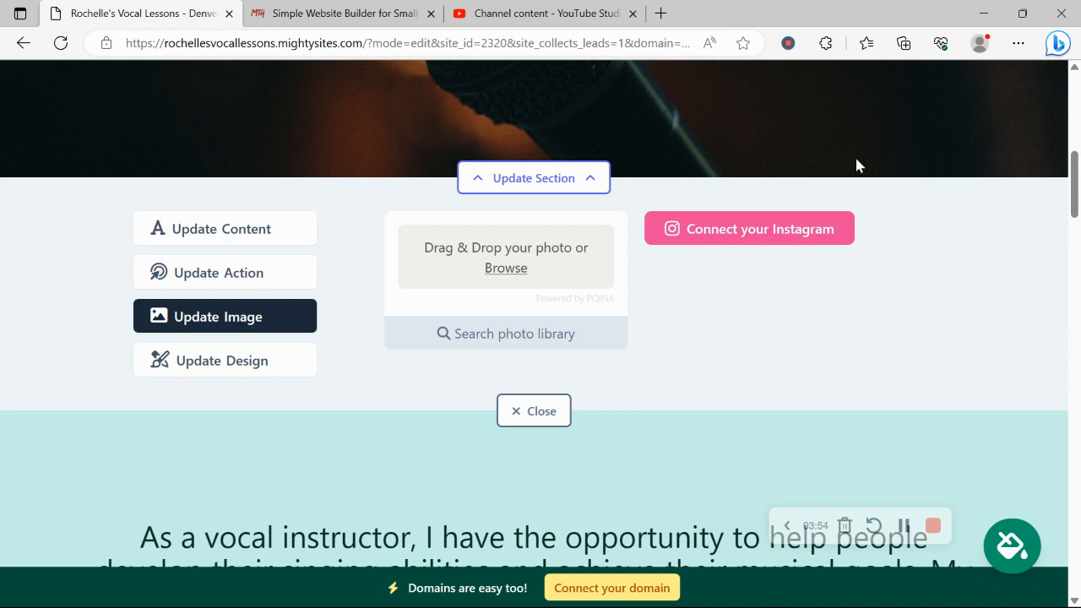
Step: Authorize the Instagram account connection, then return to the Mighty Site editor
click(756, 247)
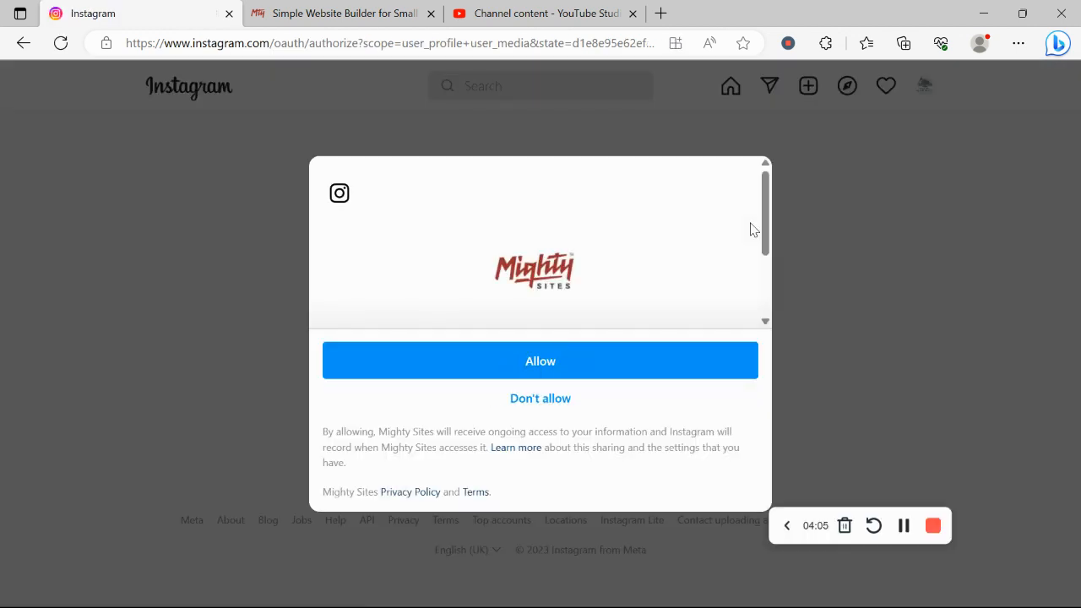
click(594, 363)
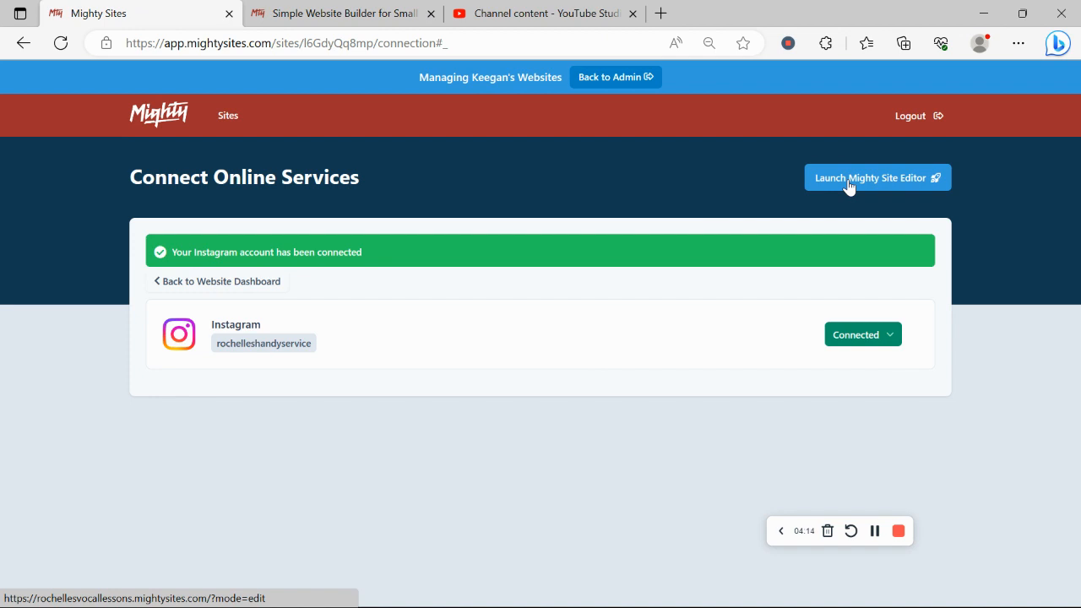
click(849, 186)
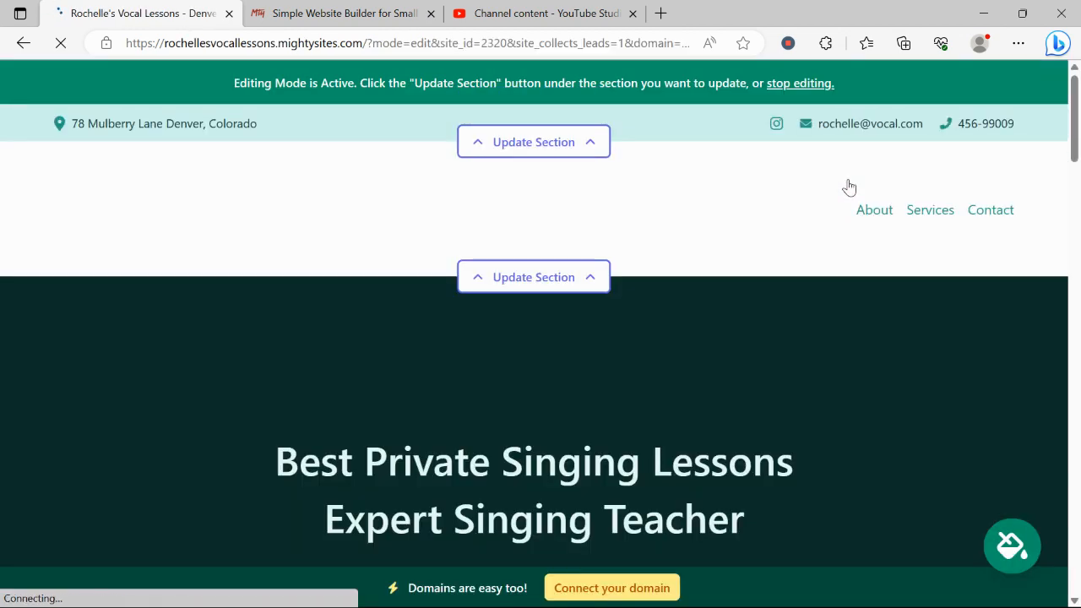
scroll(849, 186, down, 10)
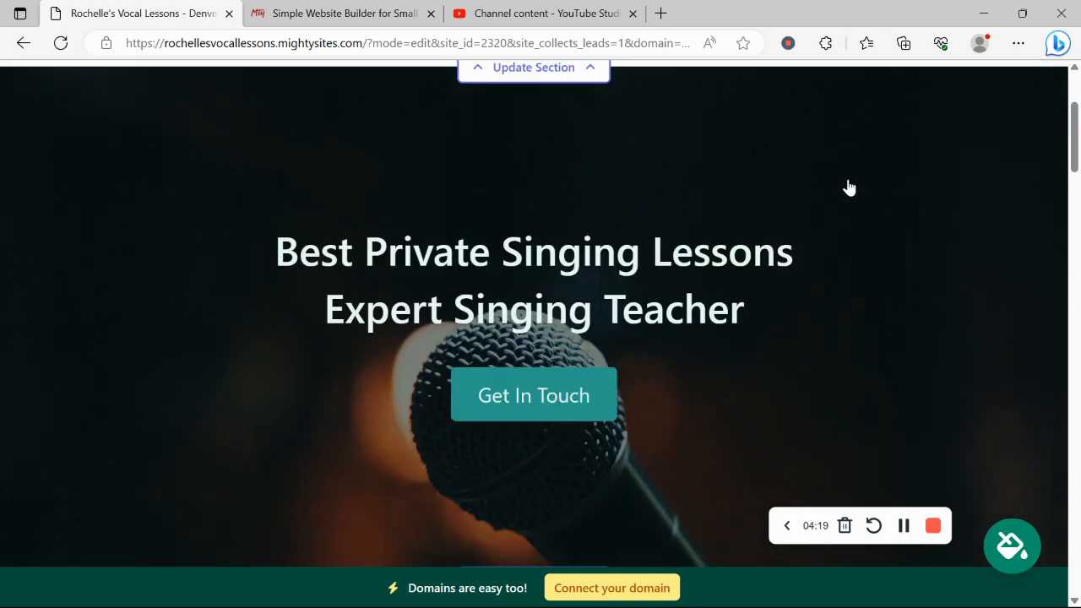
scroll(849, 187, down, 15)
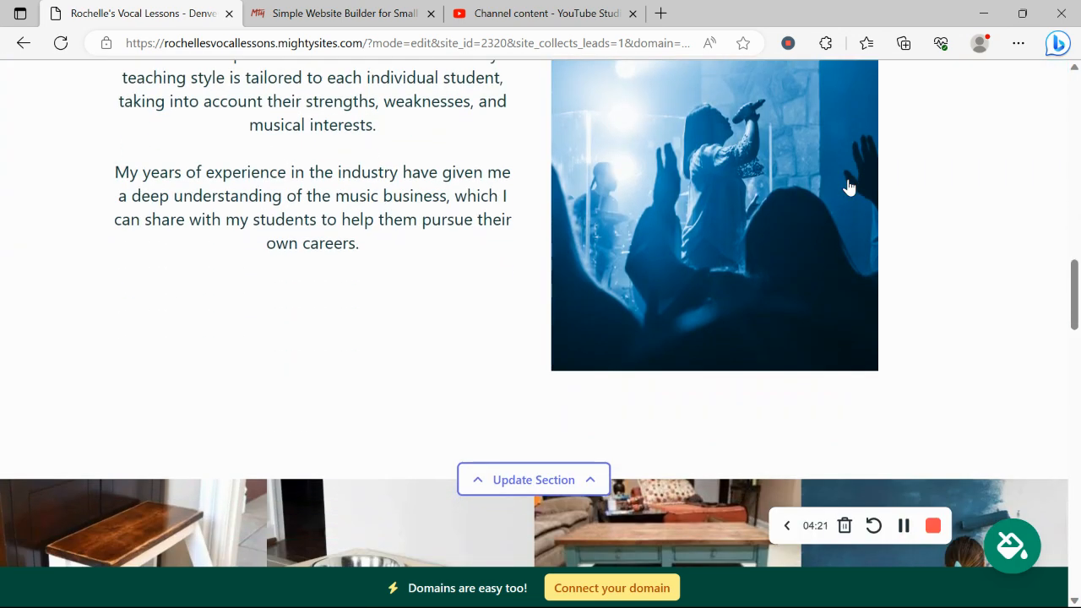
scroll(849, 186, down, 3)
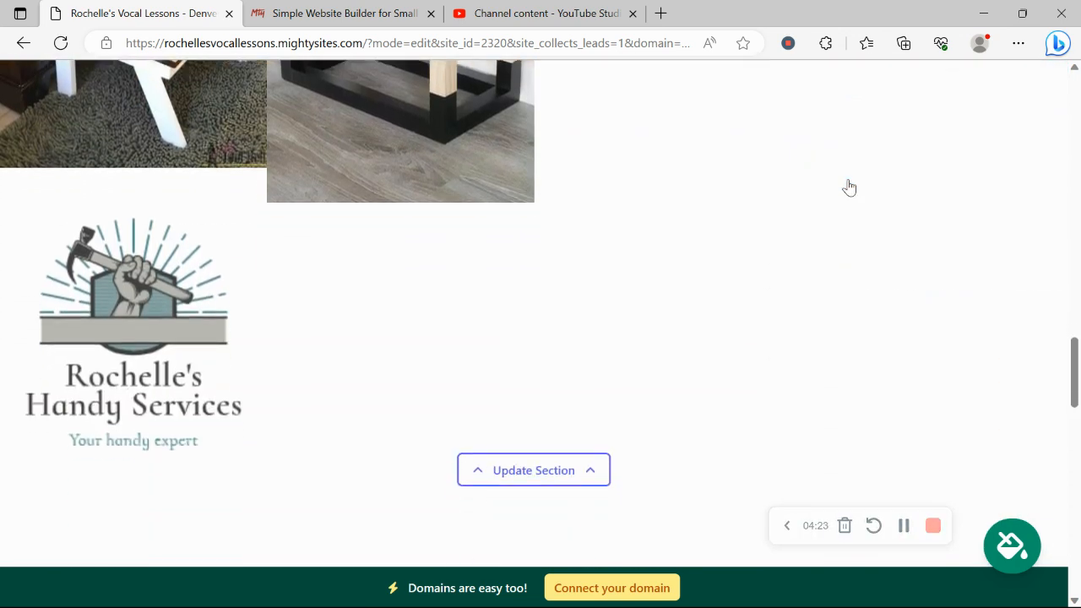
scroll(849, 187, up, 3)
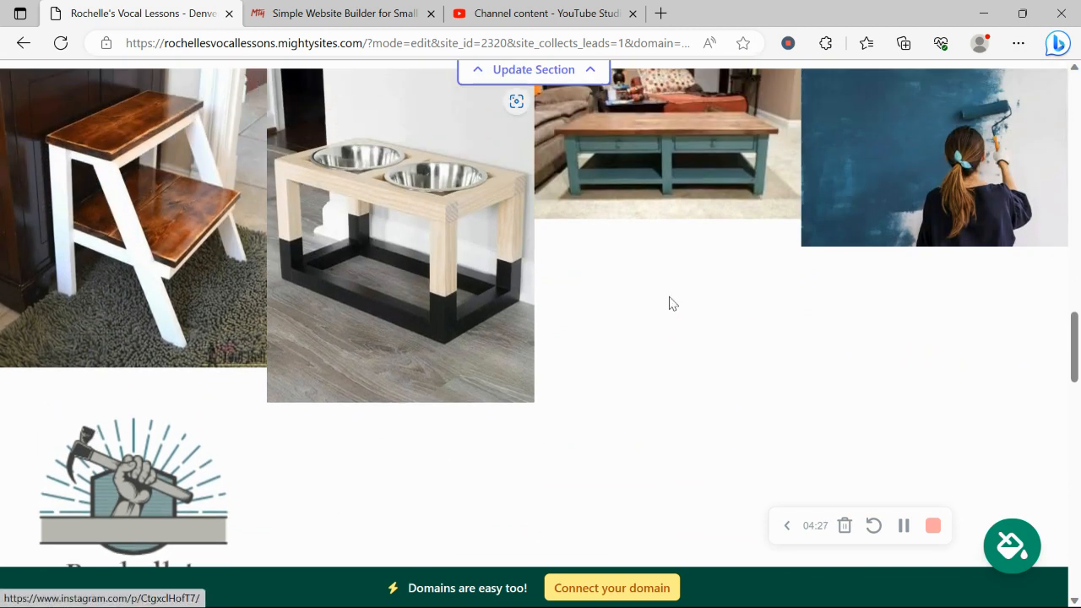
scroll(236, 520, down, 3)
scroll(236, 521, down, 2)
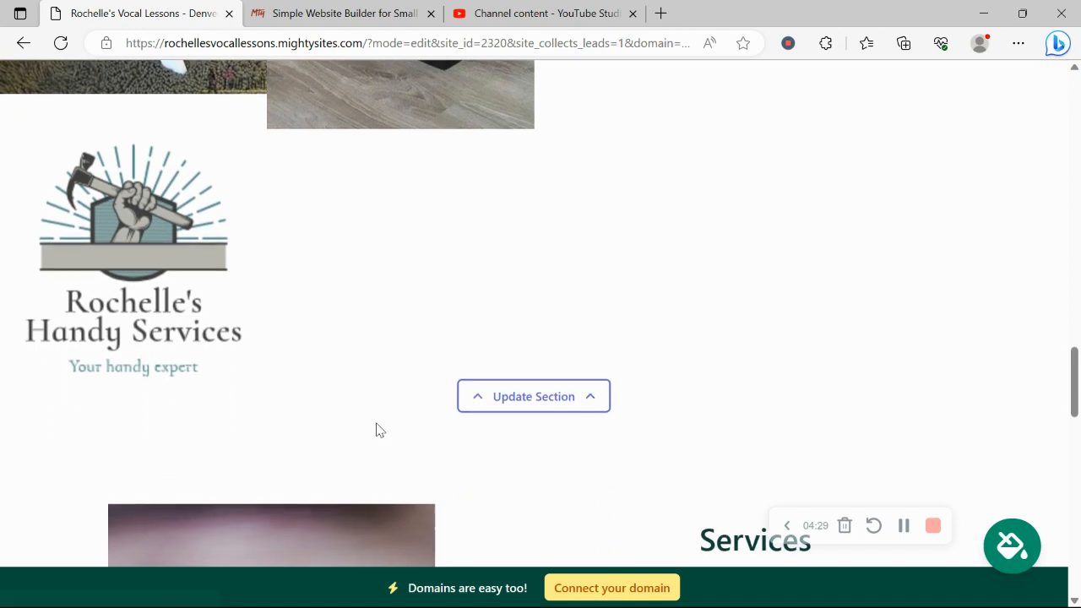
Step: View the logo section's Update Design layout options, then scroll back to the top
click(549, 409)
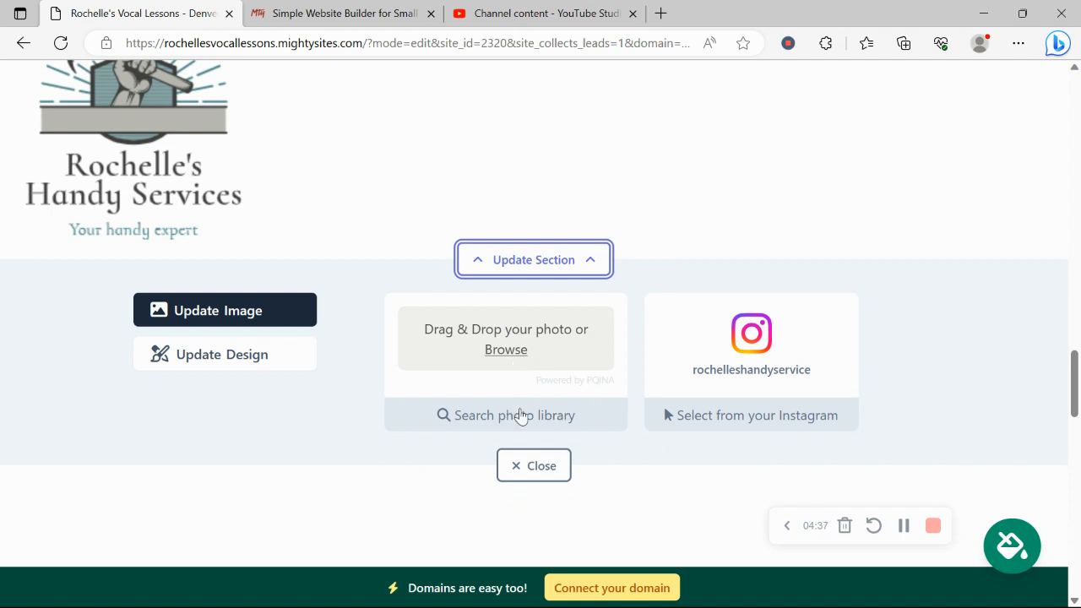
click(253, 360)
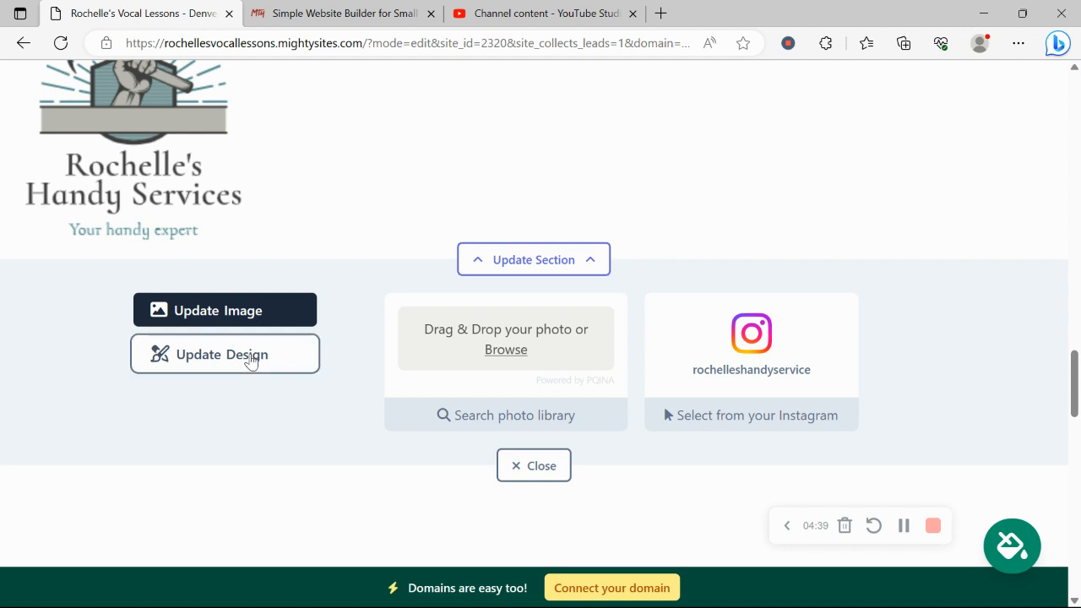
scroll(459, 413, up, 2)
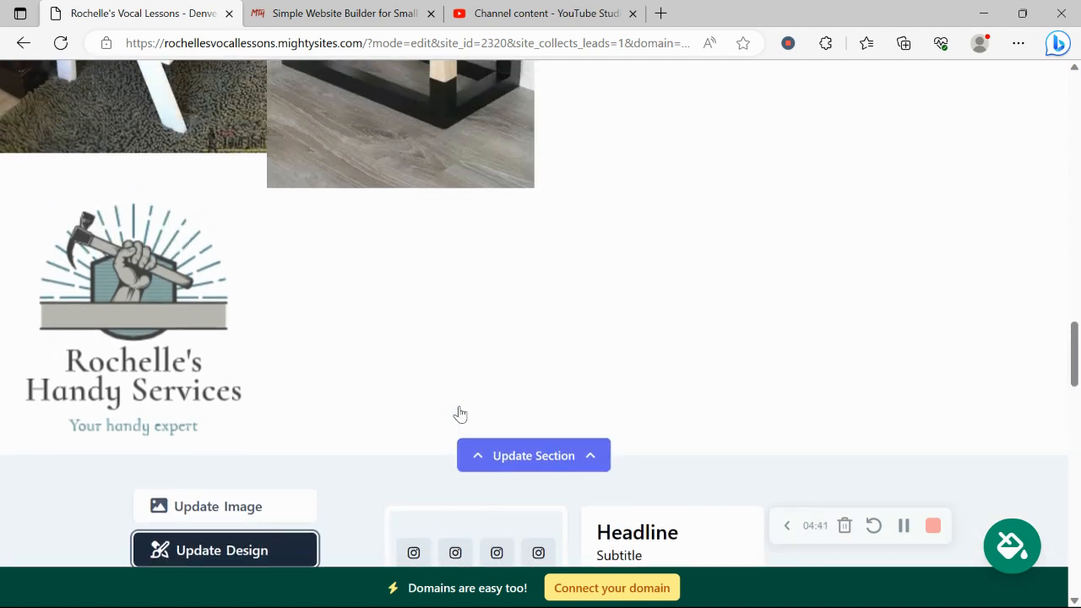
scroll(673, 144, up, 5)
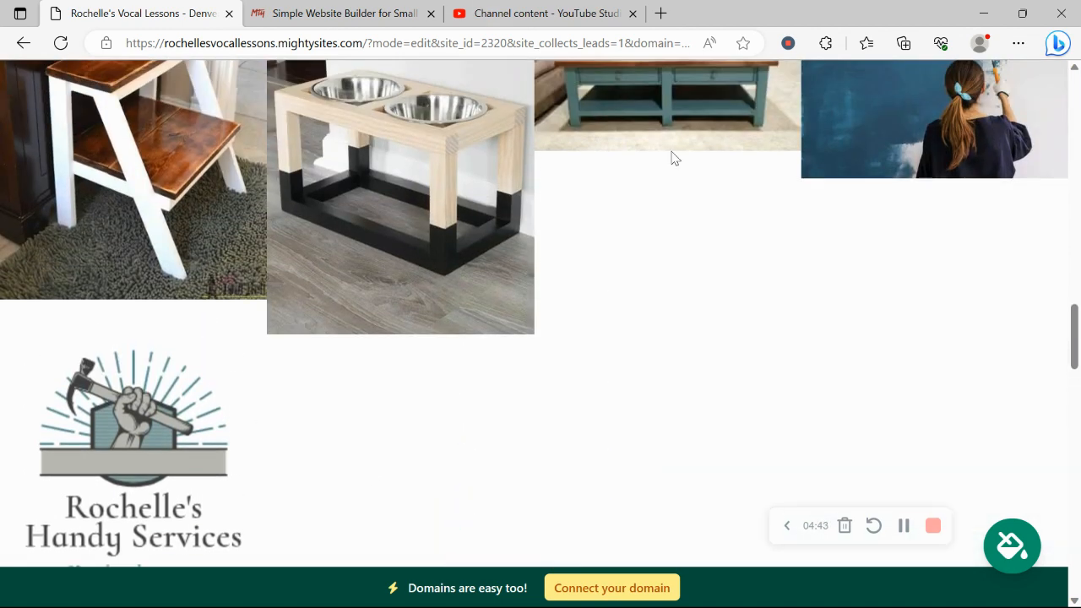
scroll(673, 156, up, 5)
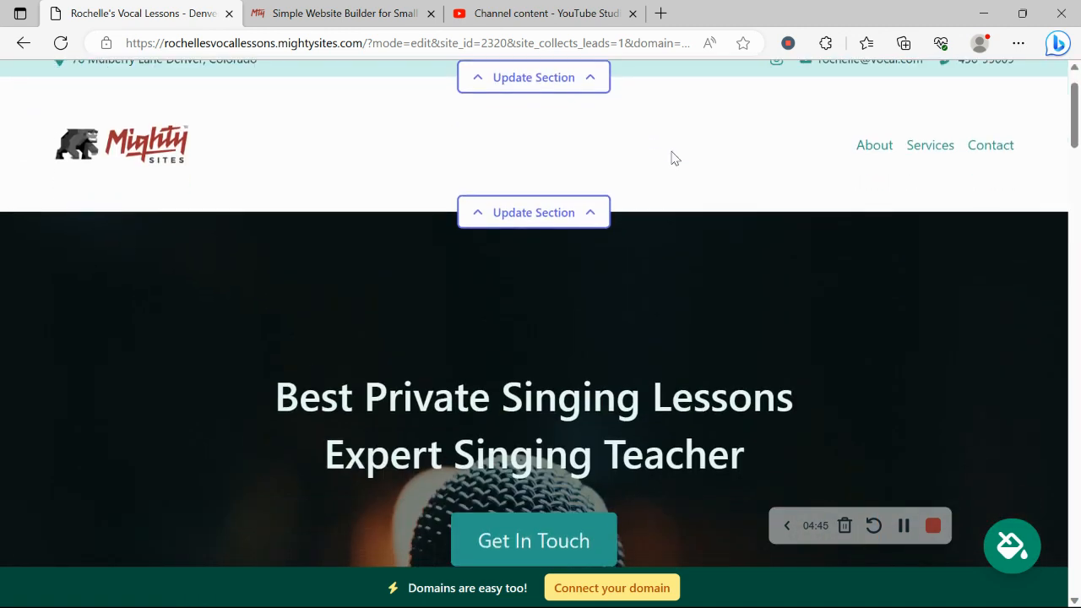
Step: Open the hero section's button action settings
scroll(670, 155, down, 4)
click(543, 389)
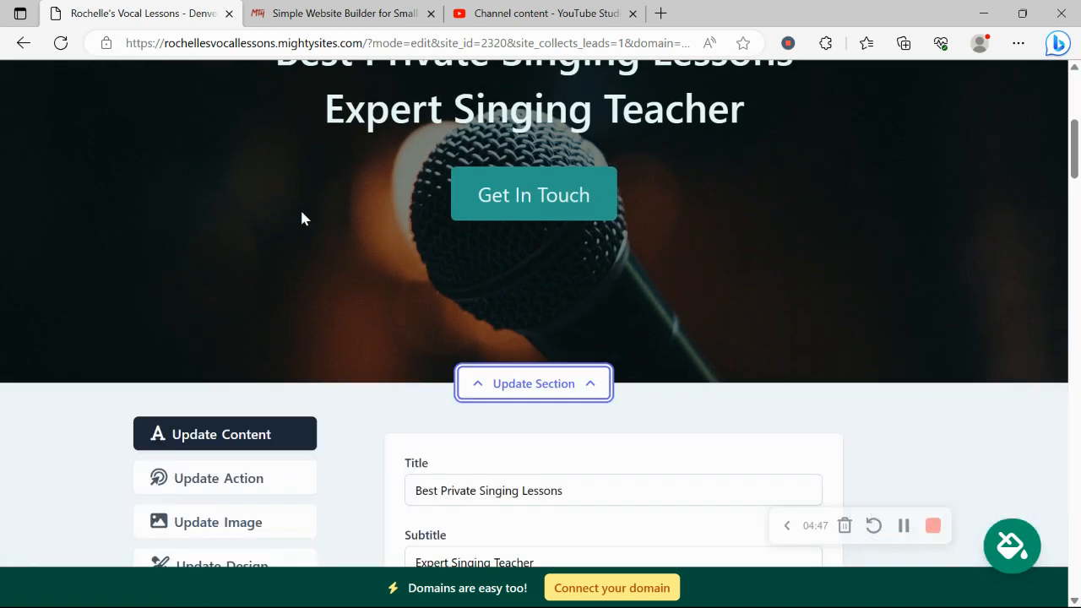
click(282, 272)
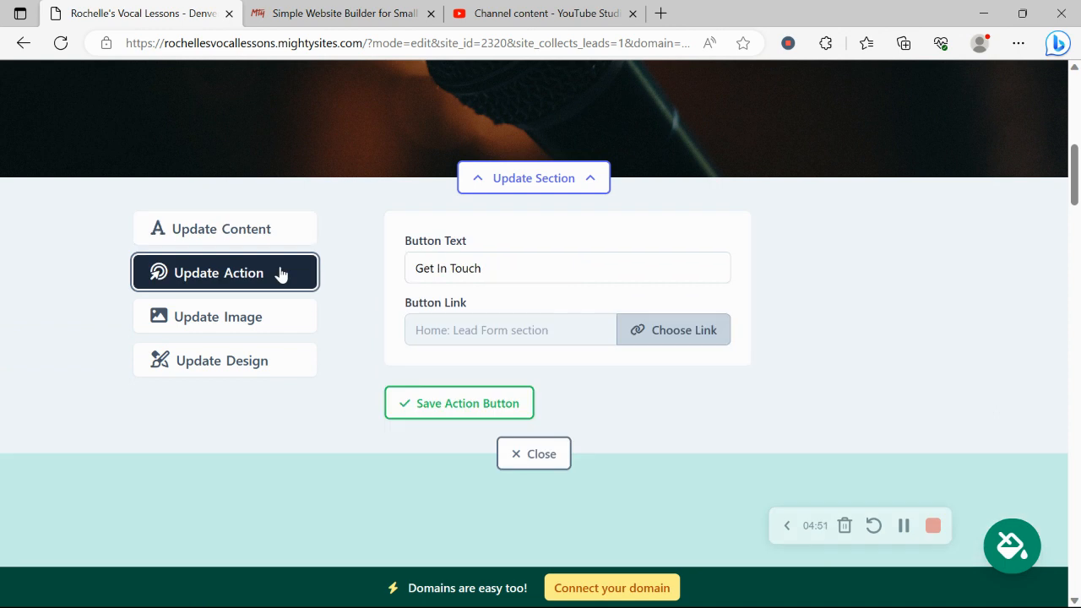
scroll(281, 273, up, 3)
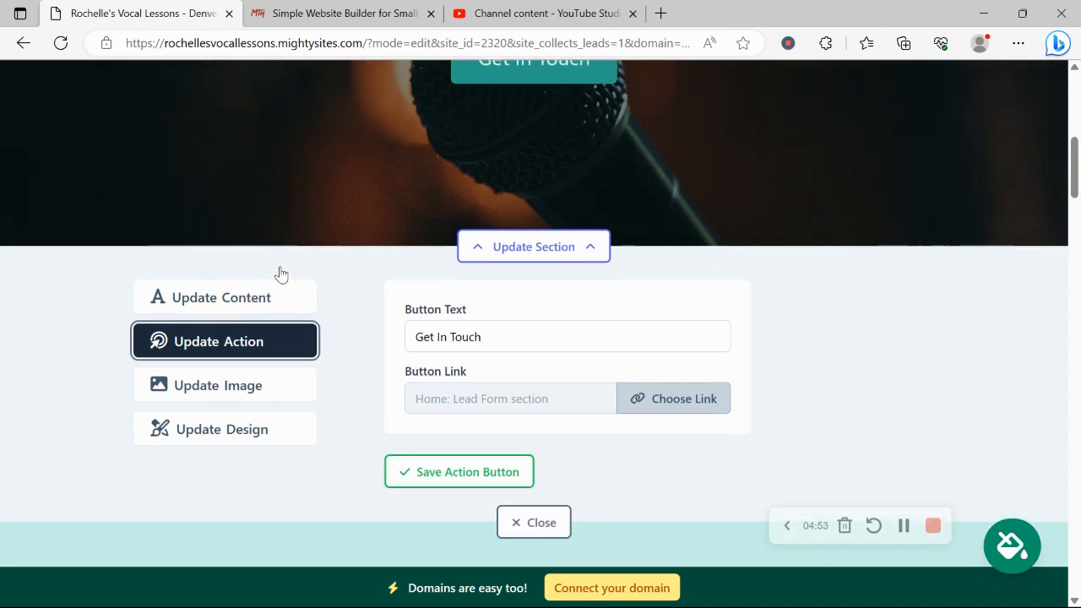
scroll(484, 172, down, 1)
scroll(484, 173, down, 1)
drag(540, 333, 343, 330)
click(381, 362)
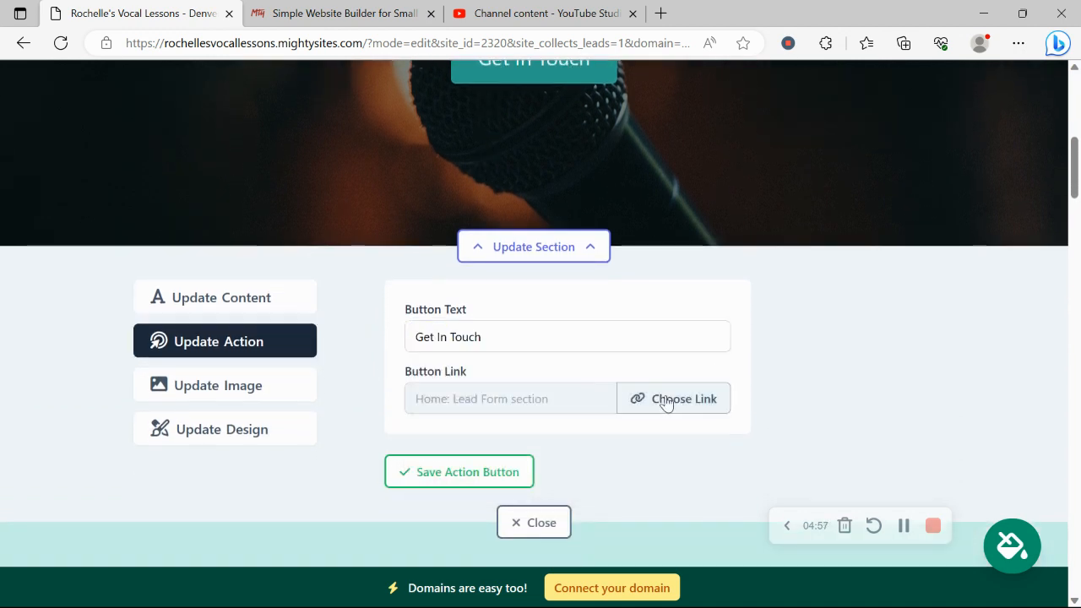
Step: Check the link options, including Actions, and cancel, keeping the Home: Lead Form link
click(664, 399)
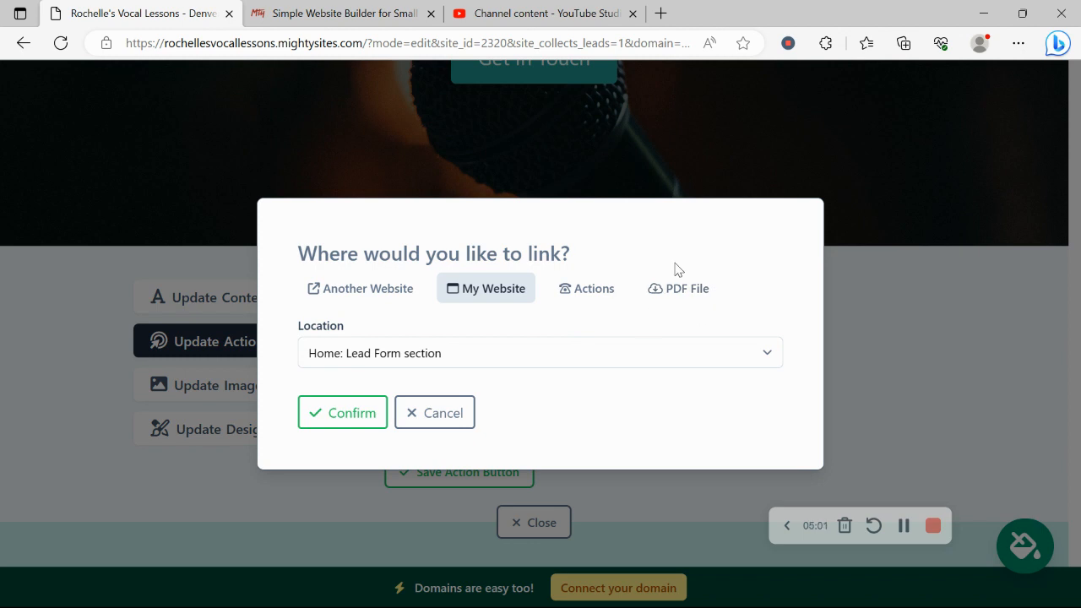
click(587, 289)
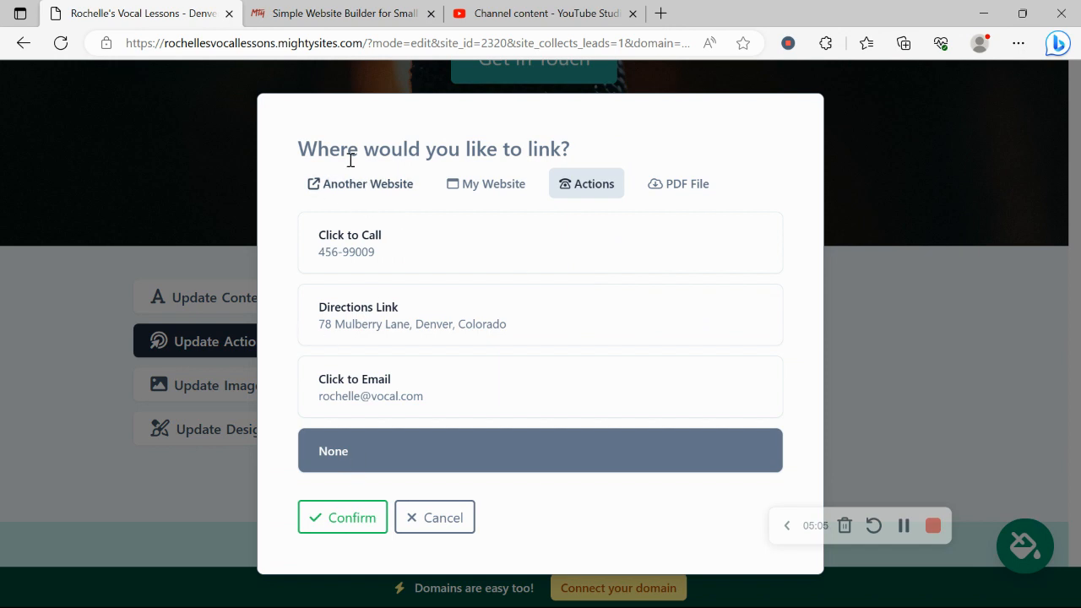
click(412, 515)
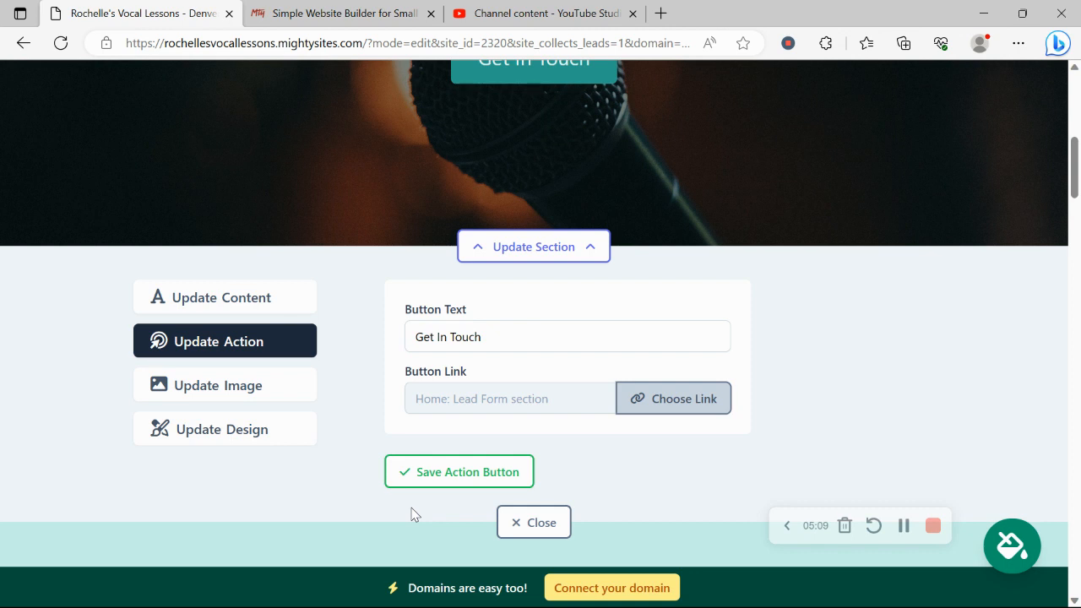
Step: Close the hero editing panel and scroll to the Get In Touch form with Name, Email, Phone and Message fields
click(245, 312)
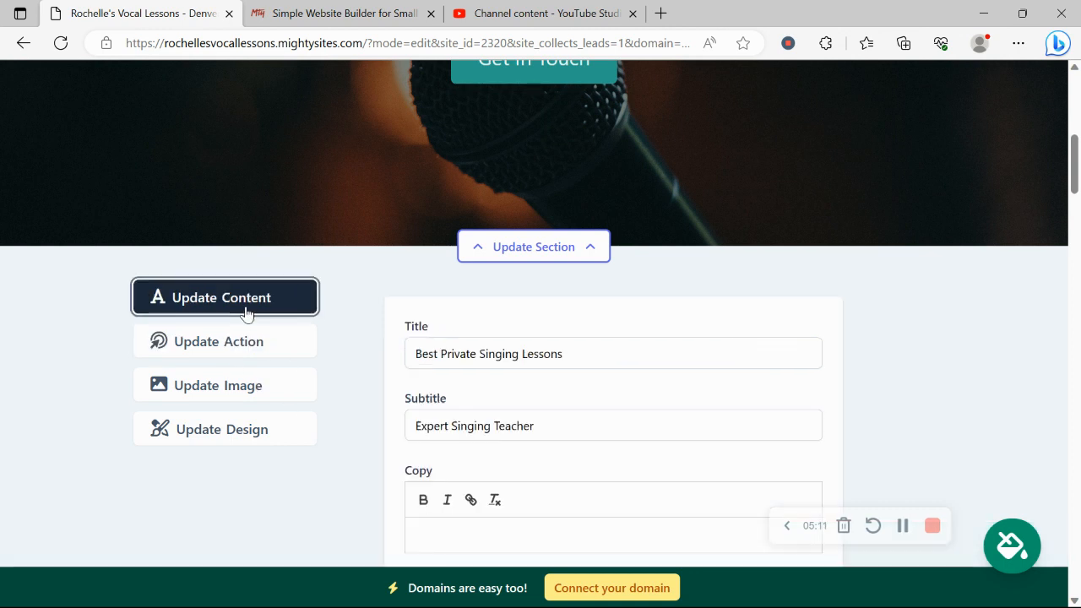
click(320, 326)
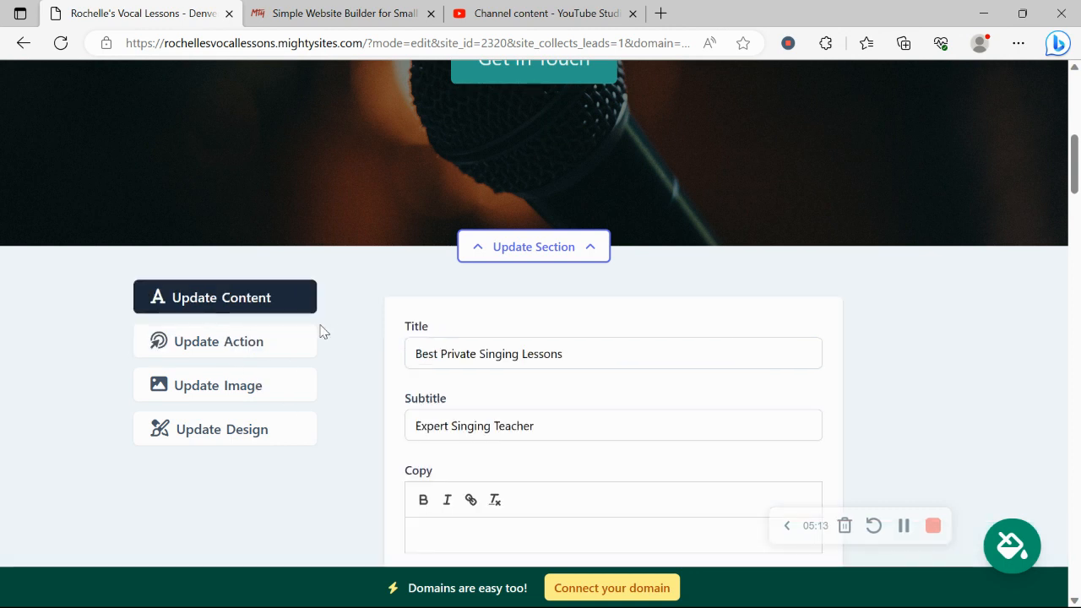
scroll(321, 326, up, 7)
drag(1075, 97, 1077, 533)
scroll(475, 423, up, 2)
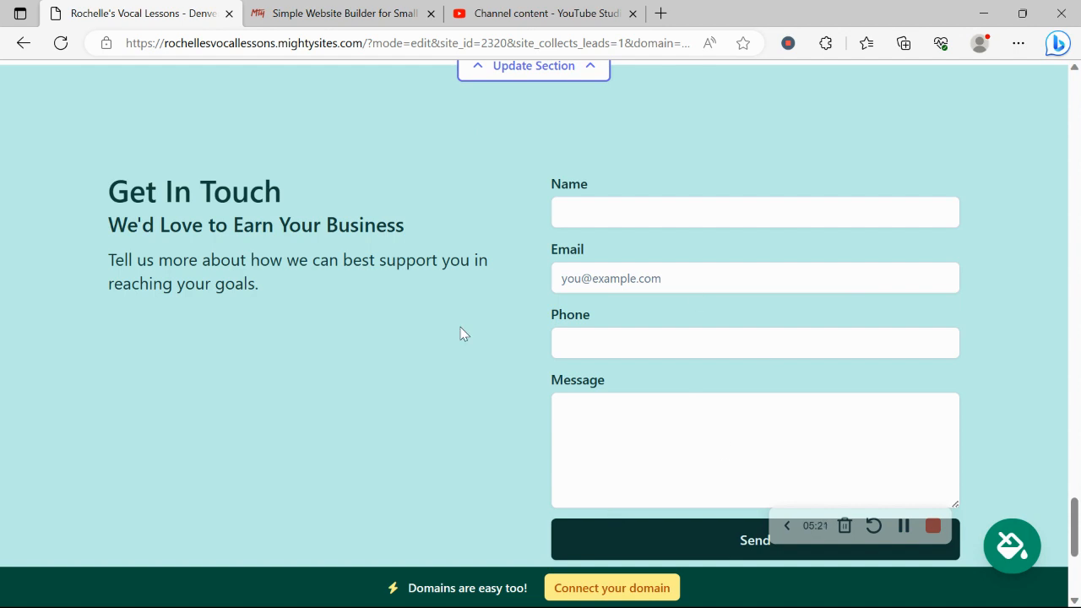
scroll(463, 334, down, 4)
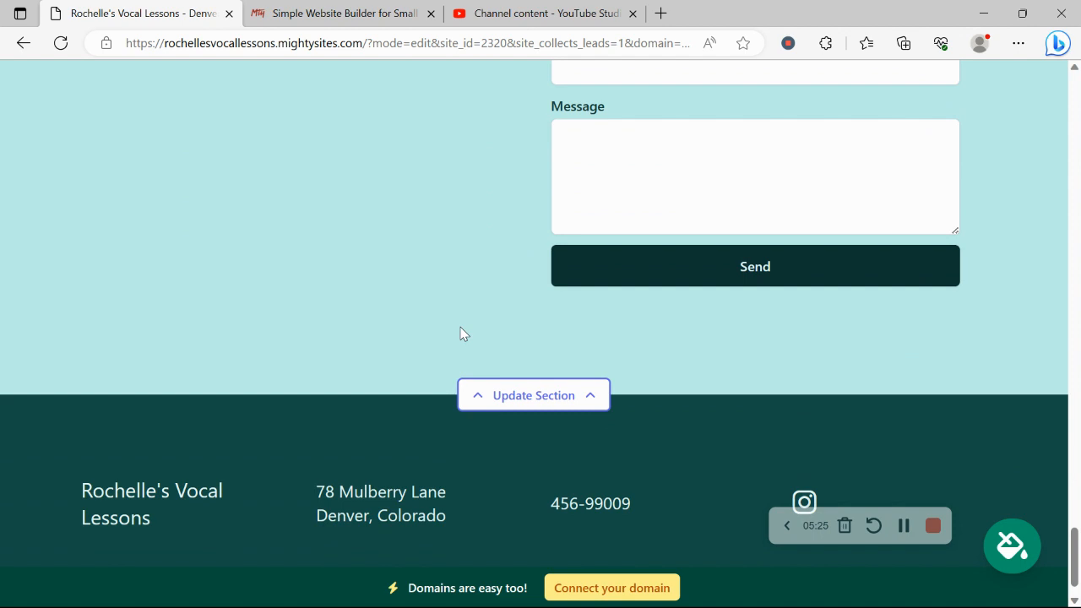
scroll(463, 334, up, 3)
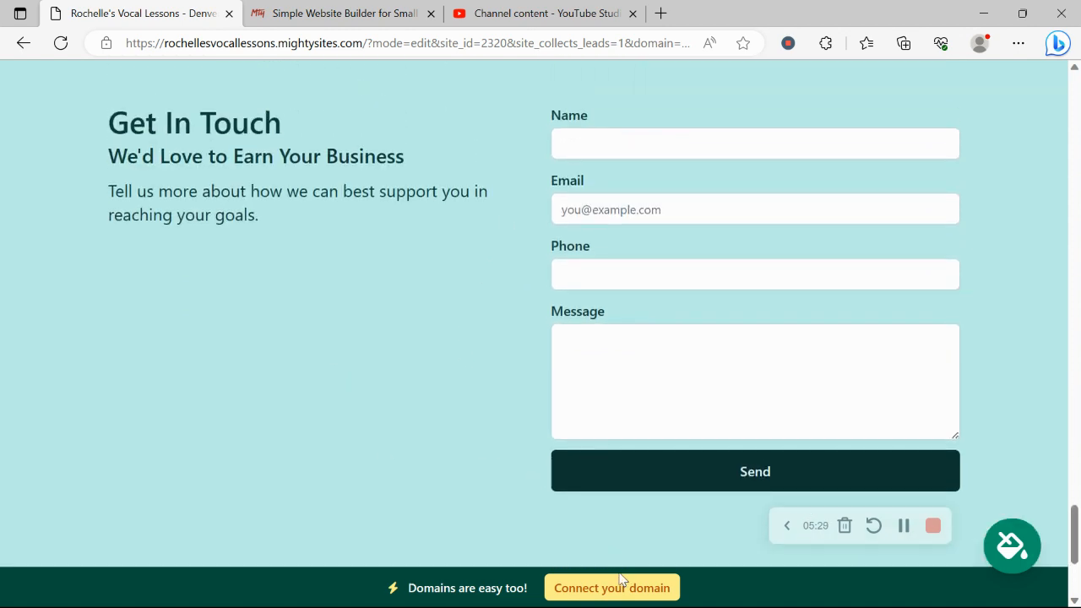
Step: Glance at the domain connection options, then open the live mightysites.com site in a new tab from the dashboard
click(647, 593)
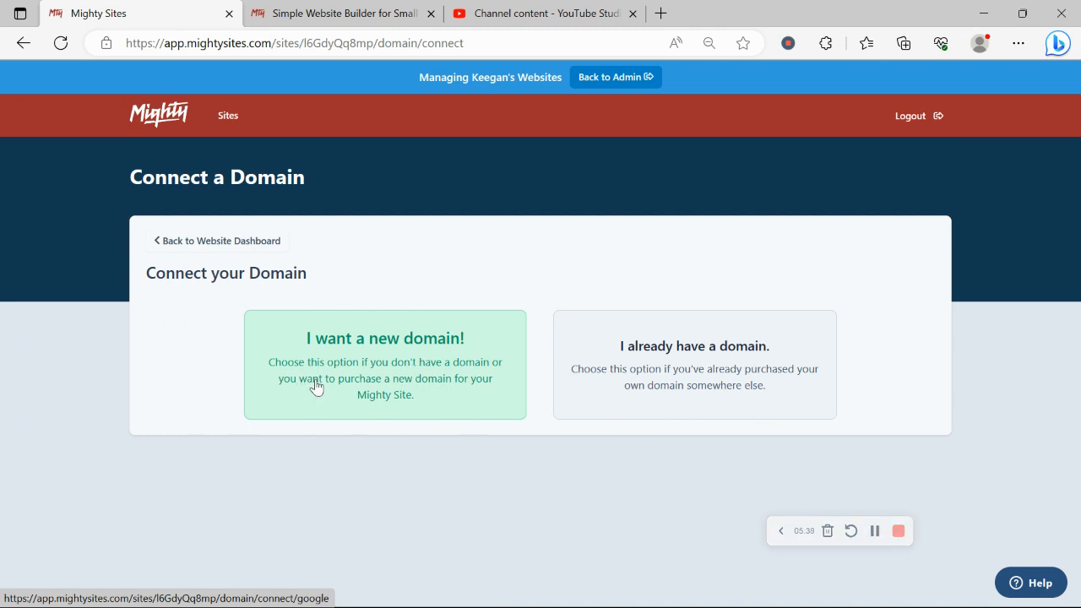
click(253, 249)
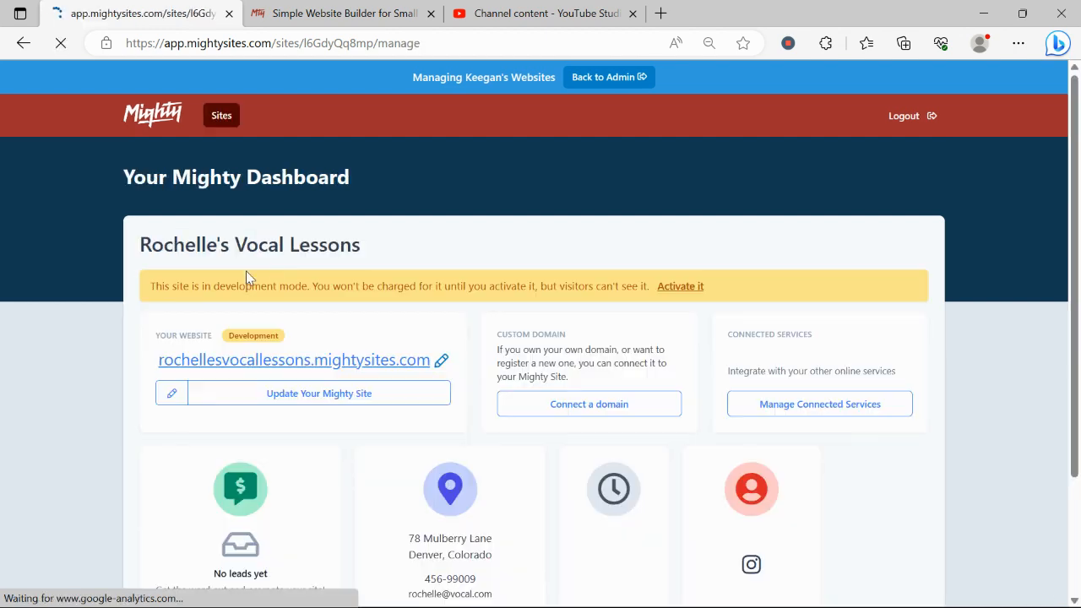
click(285, 362)
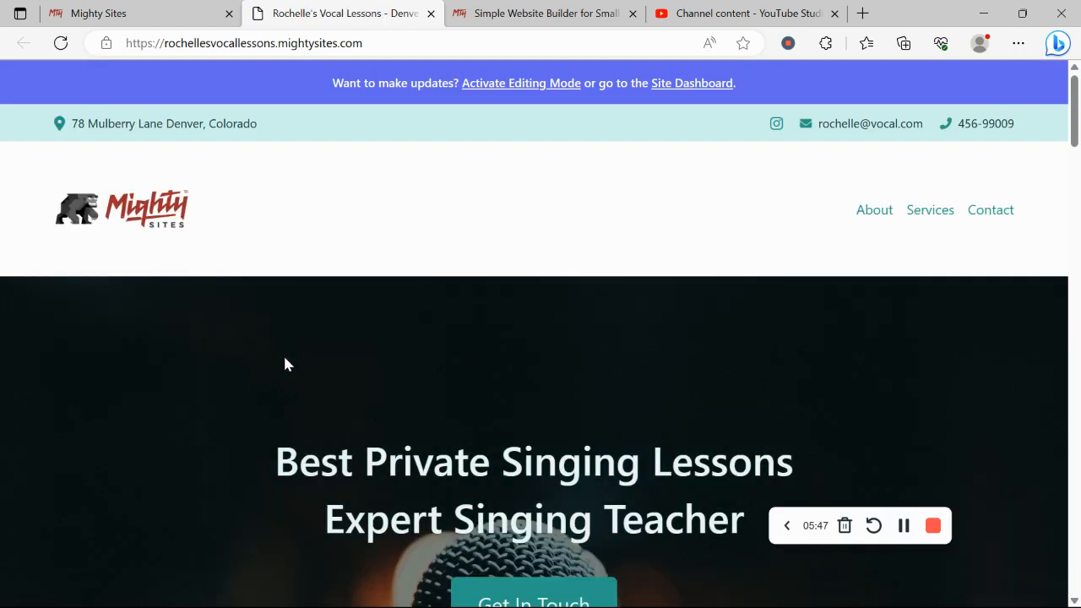
scroll(285, 364, down, 2)
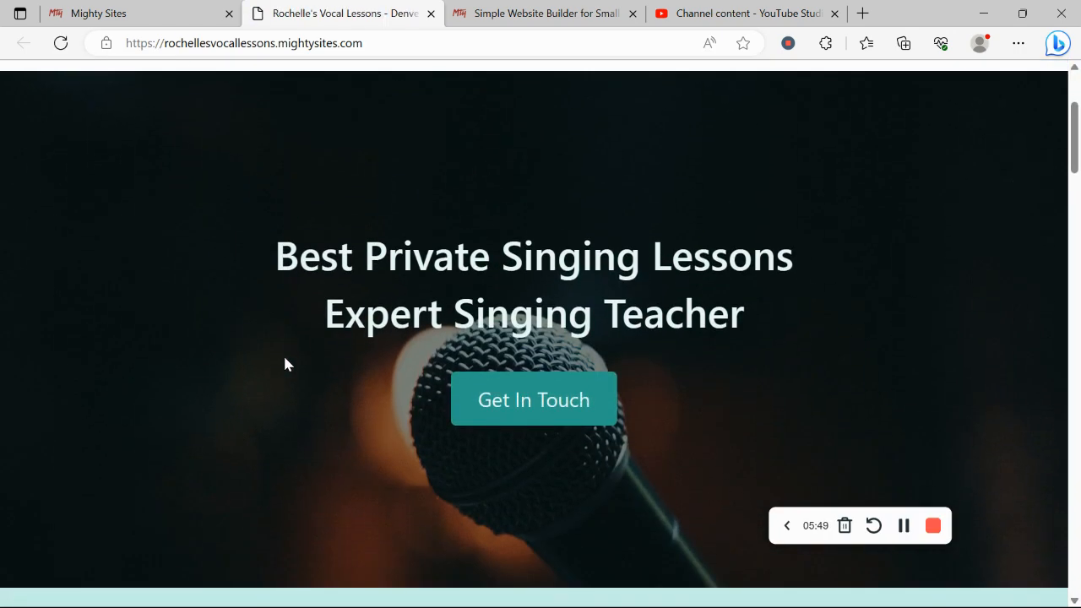